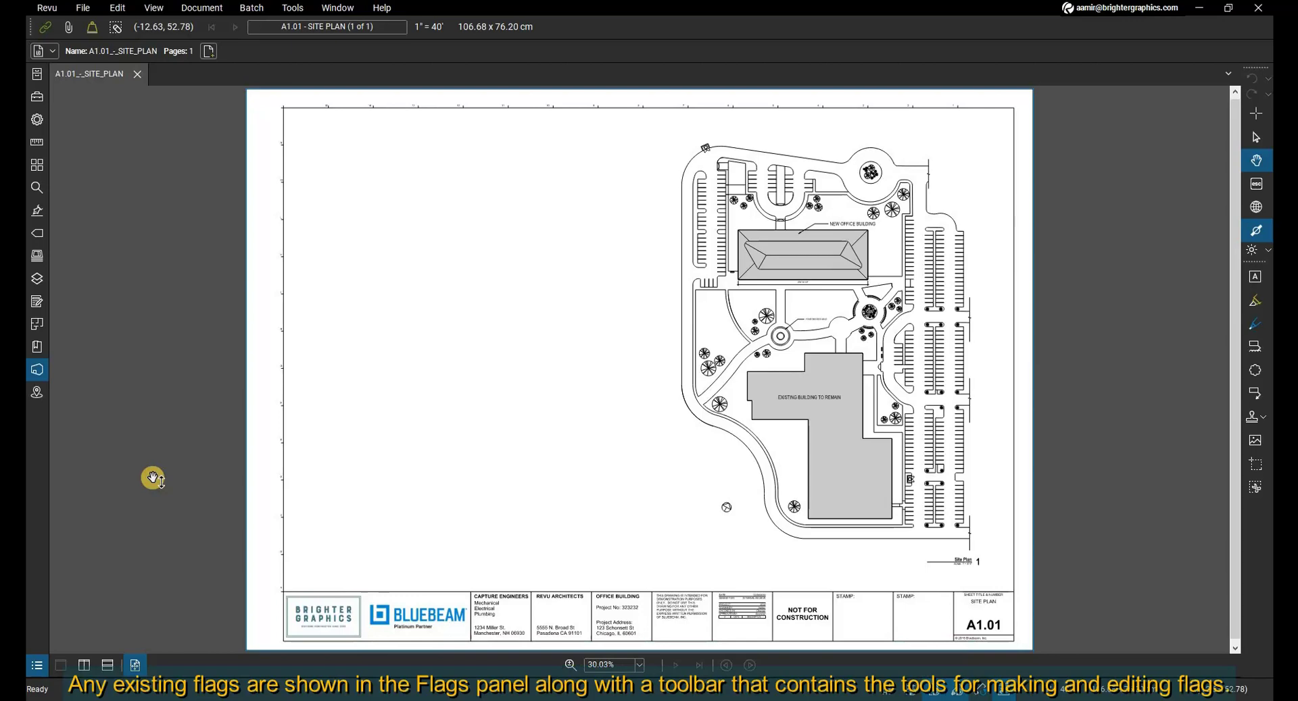
Step: Show the Flags panel beside the A1.01 site plan, currently listing no flags
left_click(39, 235)
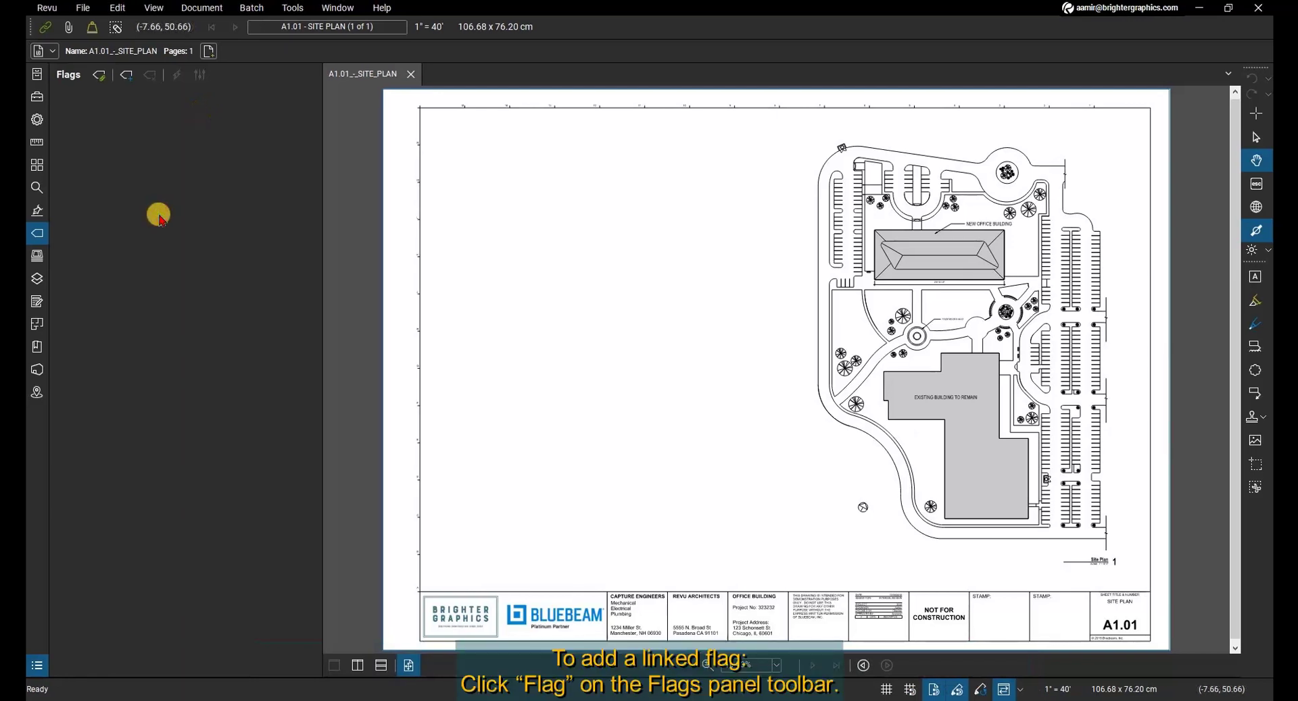
Step: Place a linked flag titled 'Flag (Linked)' on the office building's lower-left edge and view its properties
left_click(99, 75)
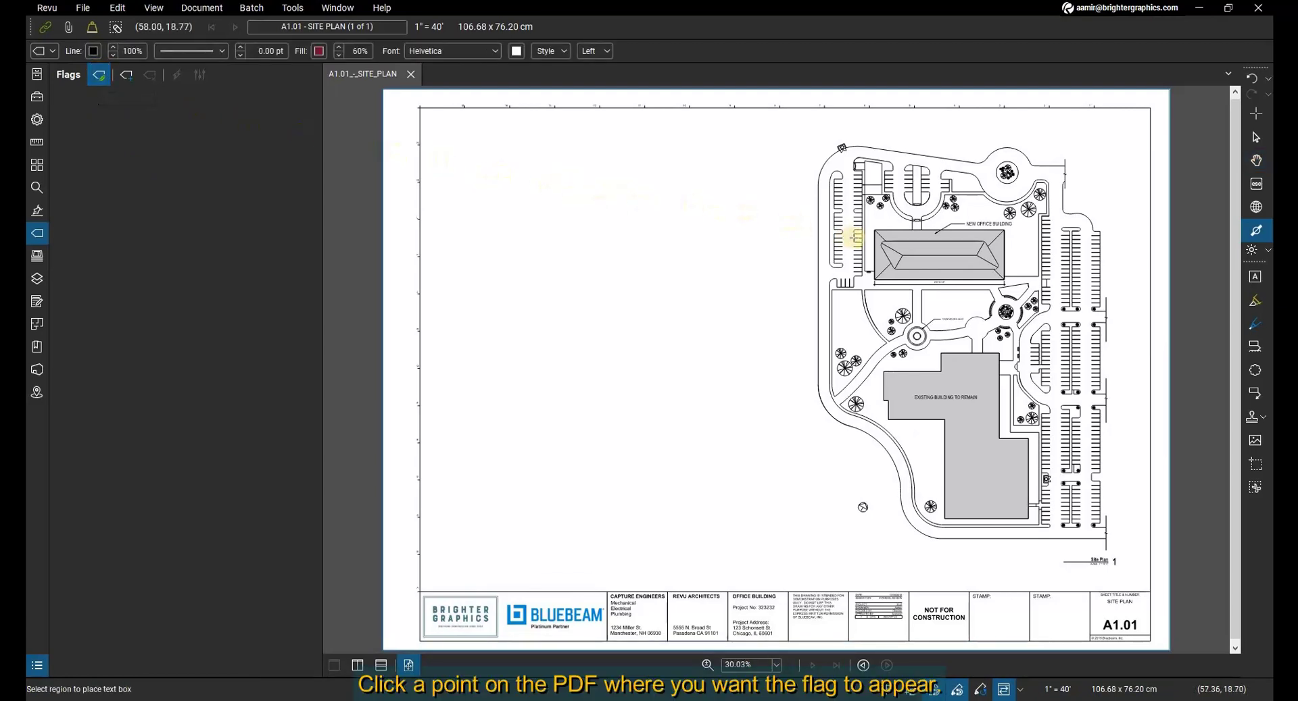
left_click(887, 232)
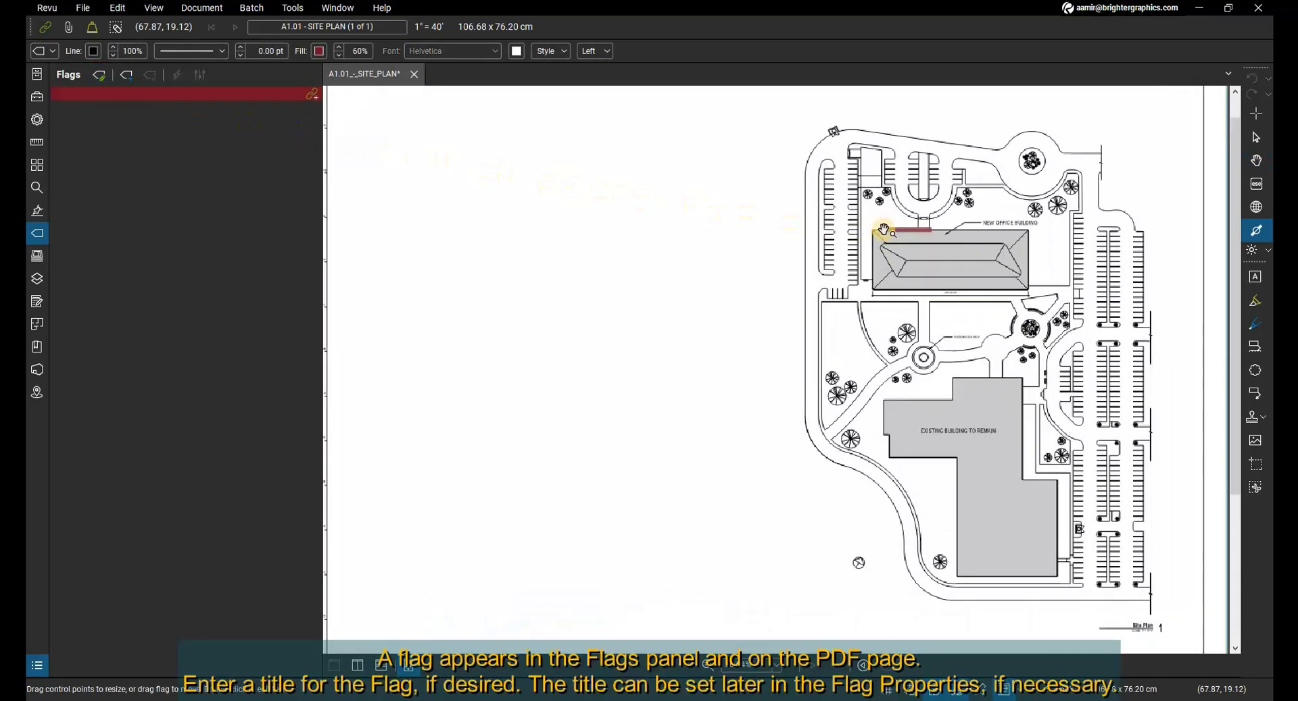
scroll(886, 232, "up", 5)
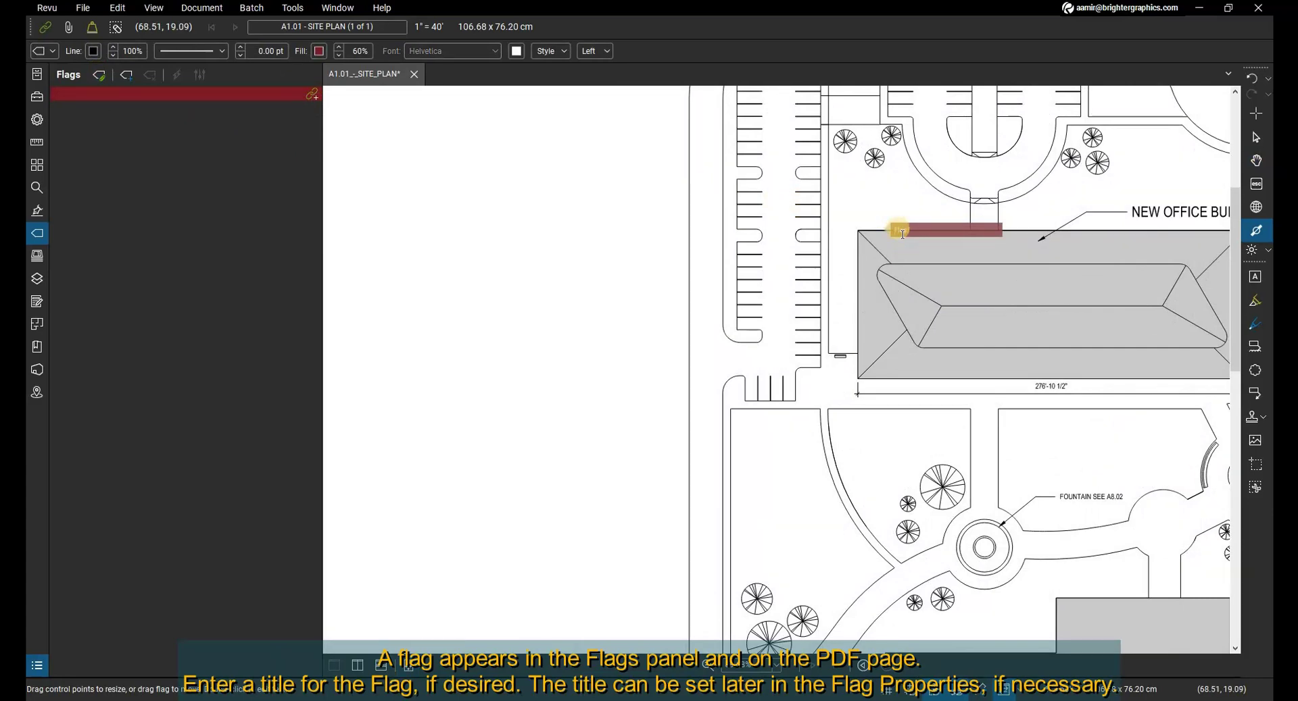
type("inked)")
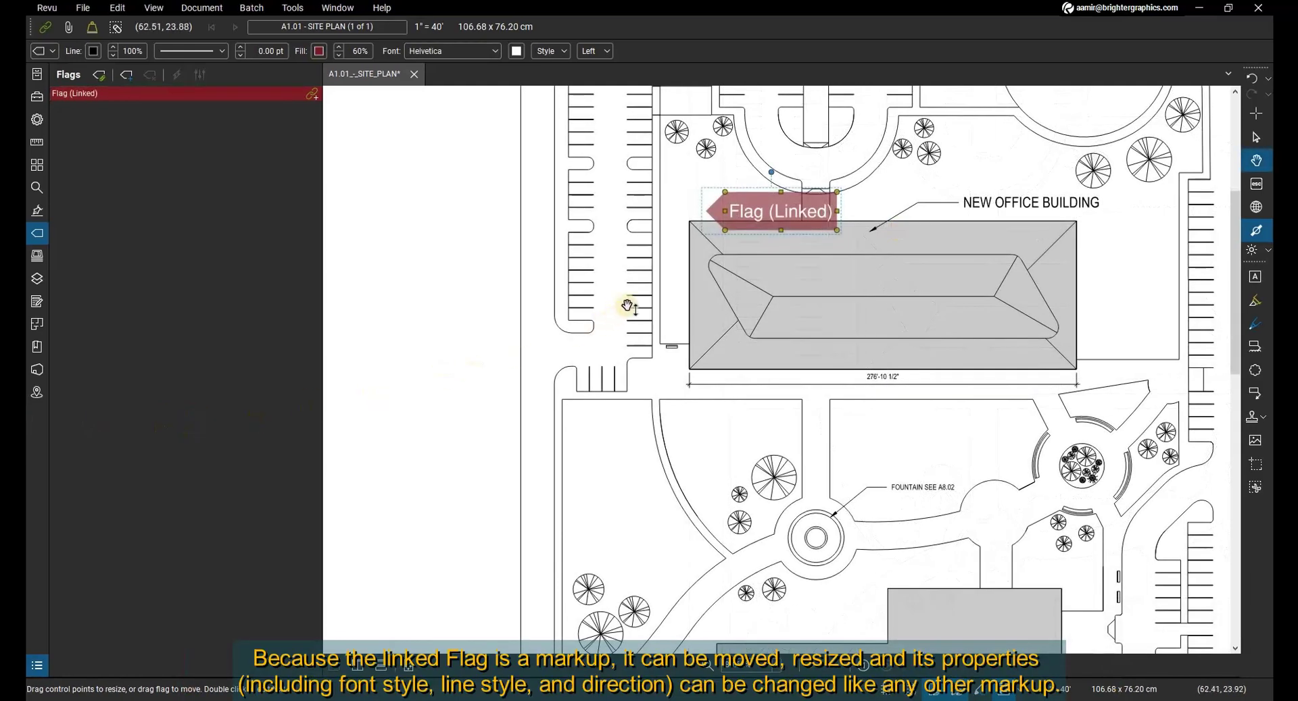
mouse_move(750, 213)
left_mouse_down()
mouse_move(759, 423)
mouse_move(764, 370)
mouse_move(788, 362)
mouse_move(787, 346)
left_mouse_up()
right_click(791, 344)
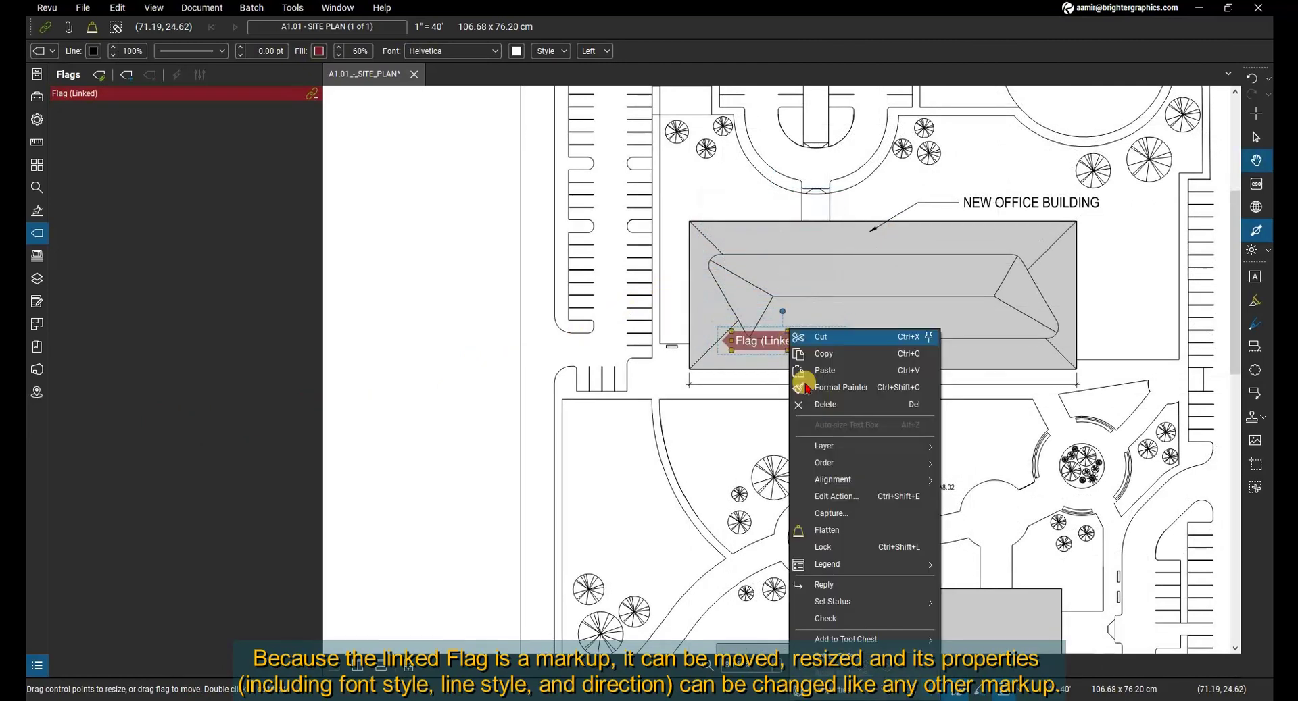
left_click(825, 691)
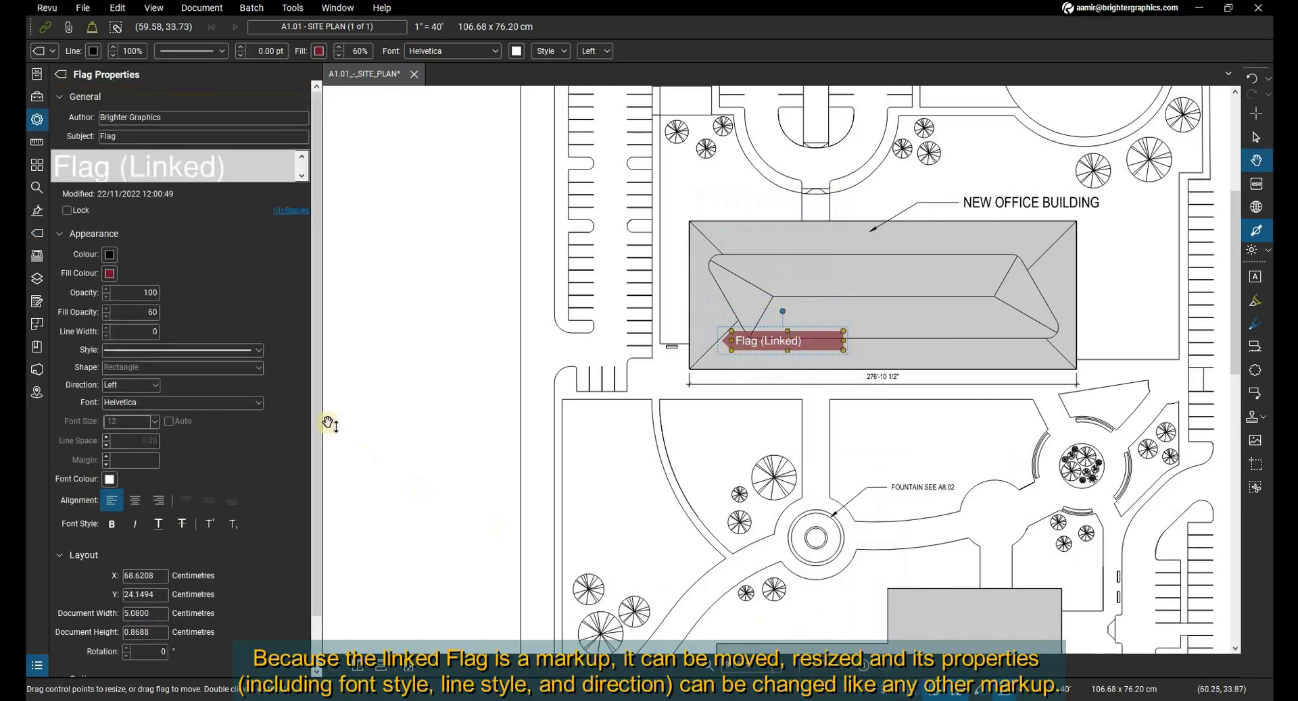
scroll(206, 249, "down", 1)
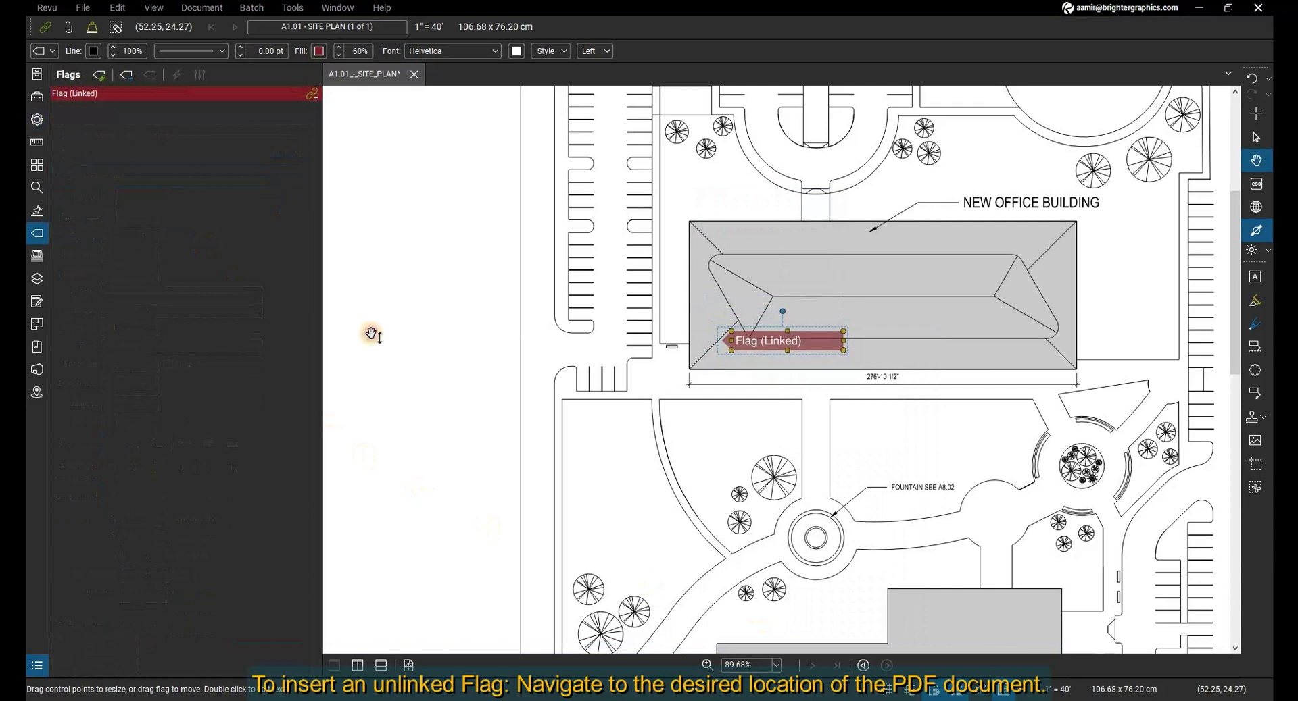
left_click(371, 334)
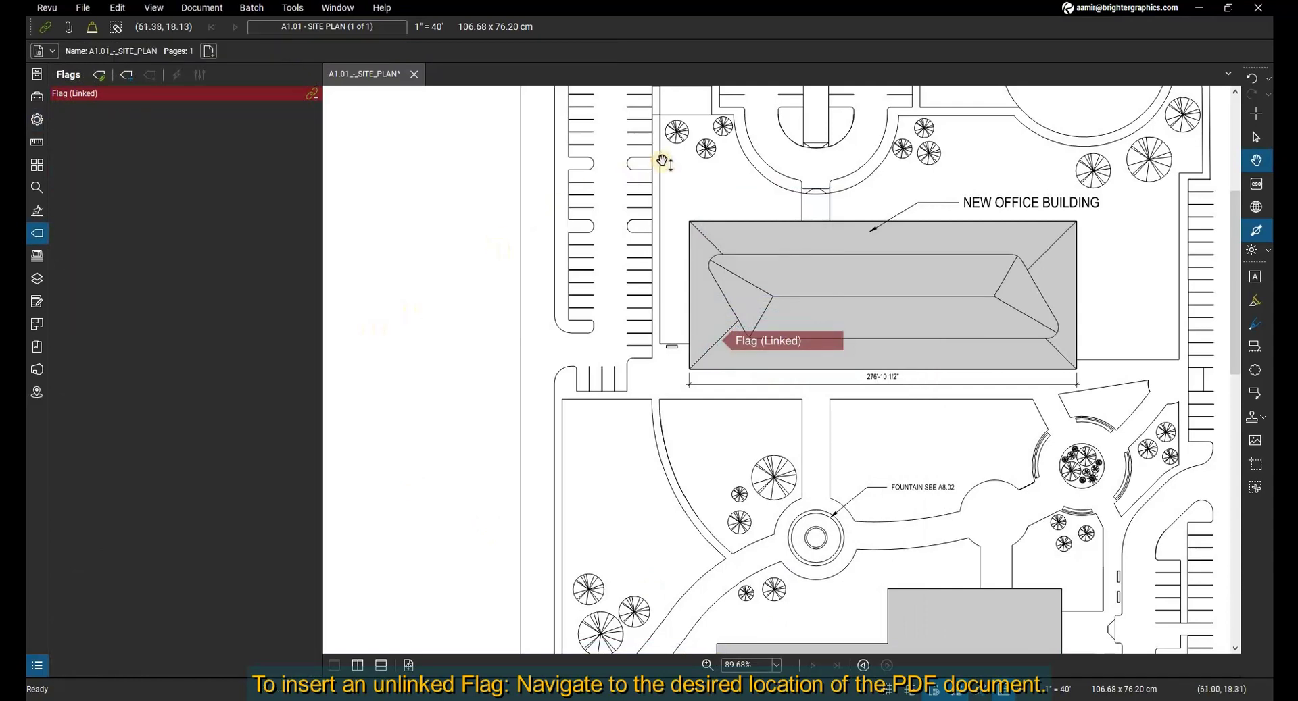
Step: Add an unlinked flag named 'Unlinked Flag' to the Flags list, then select Flag (Linked)
left_click_drag(653, 191, 359, 492)
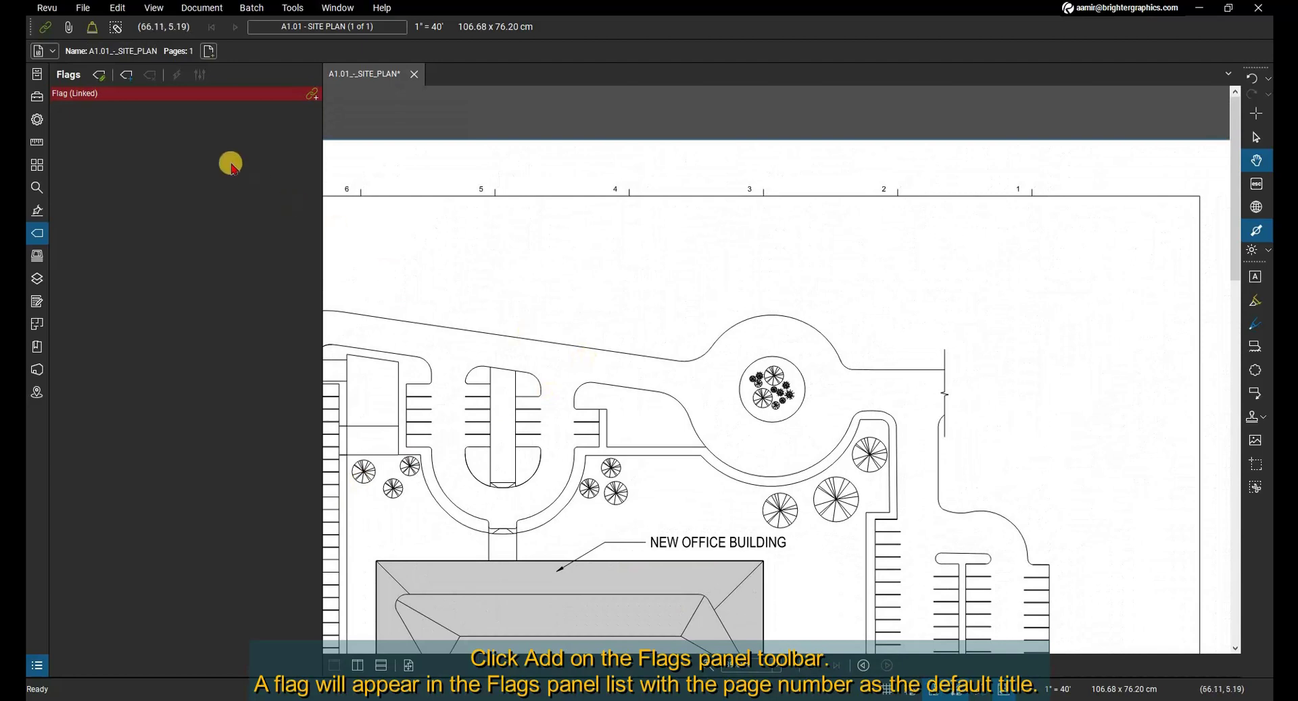
left_click(131, 75)
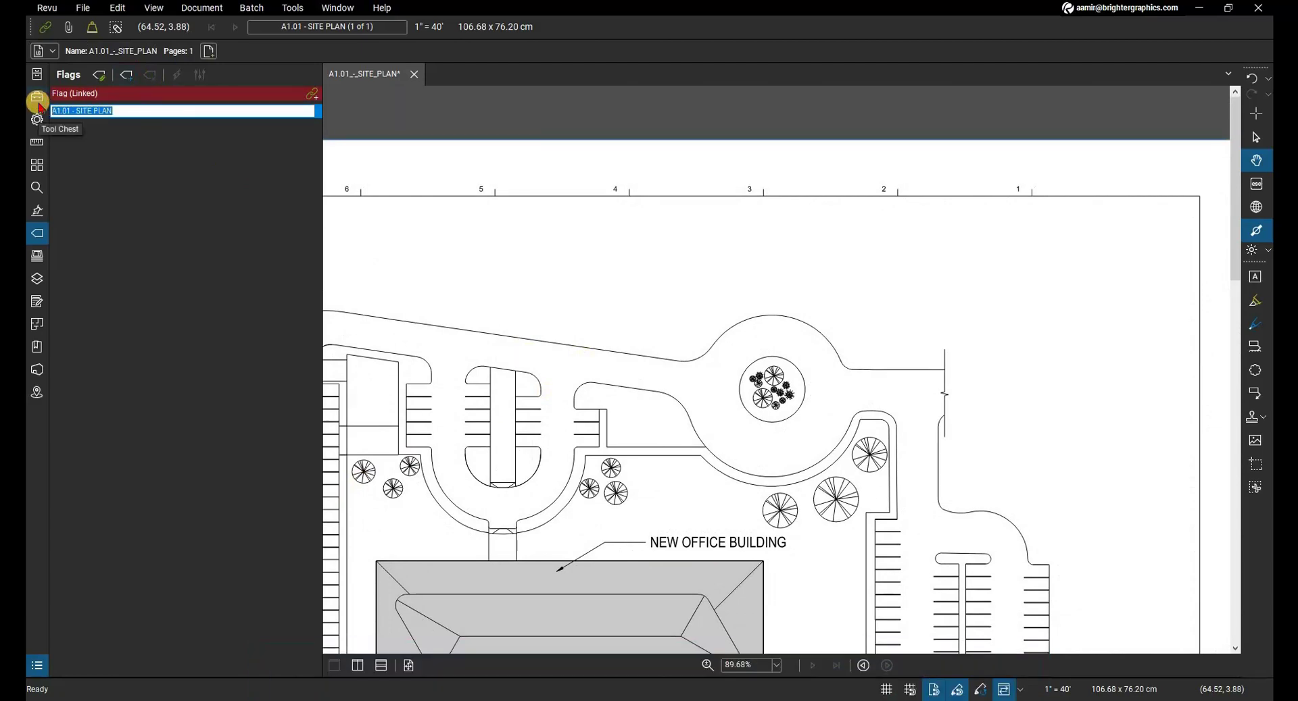
type("Un")
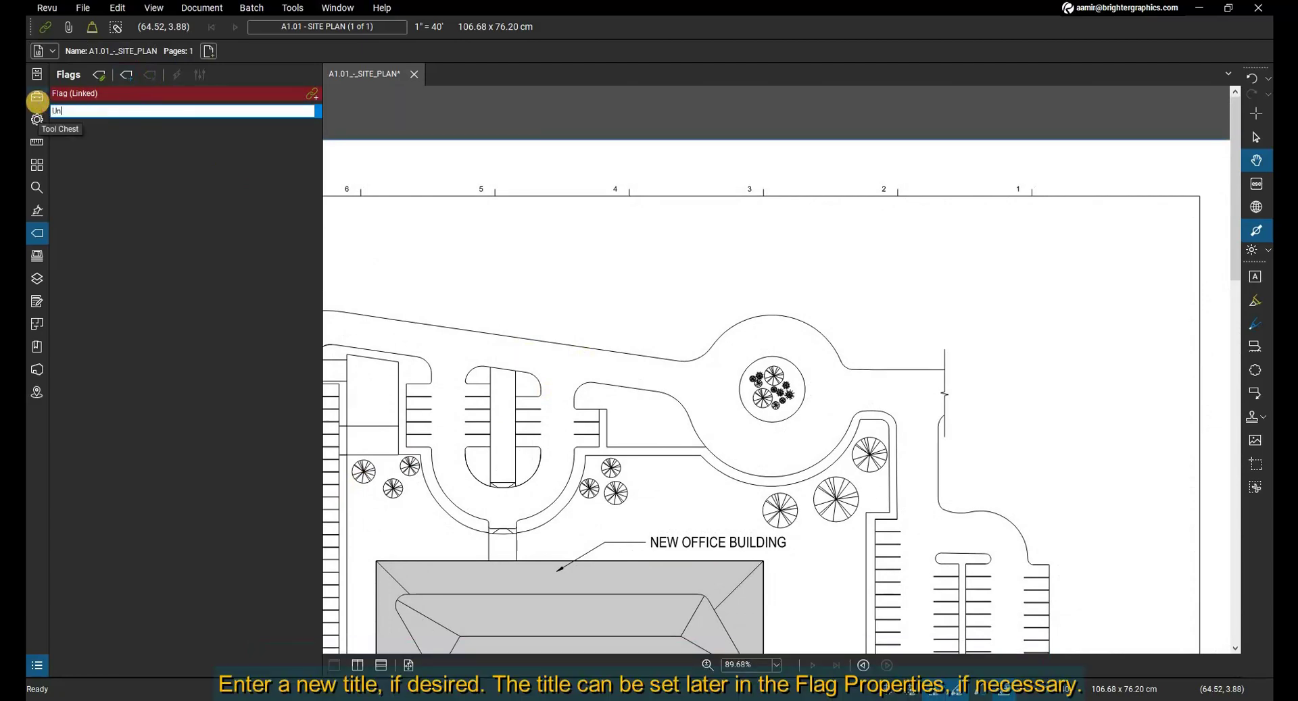
type("linked Flag")
key("Return")
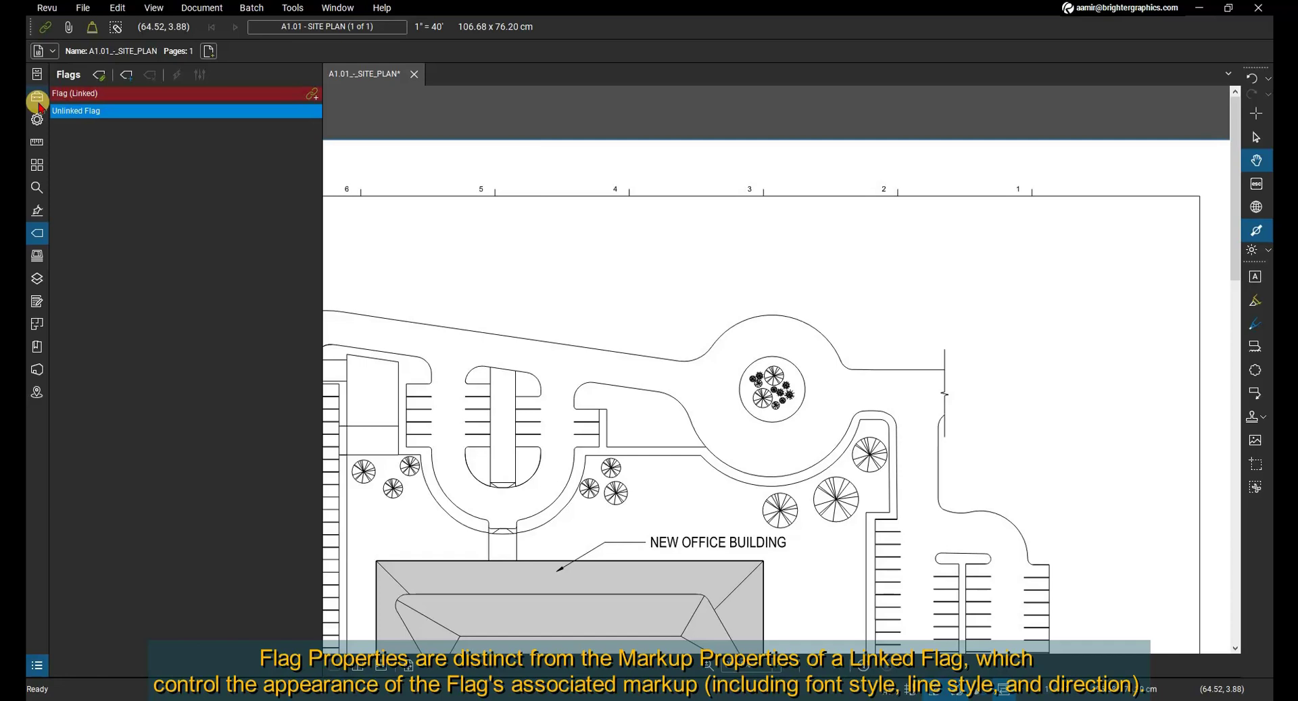
left_click(106, 98)
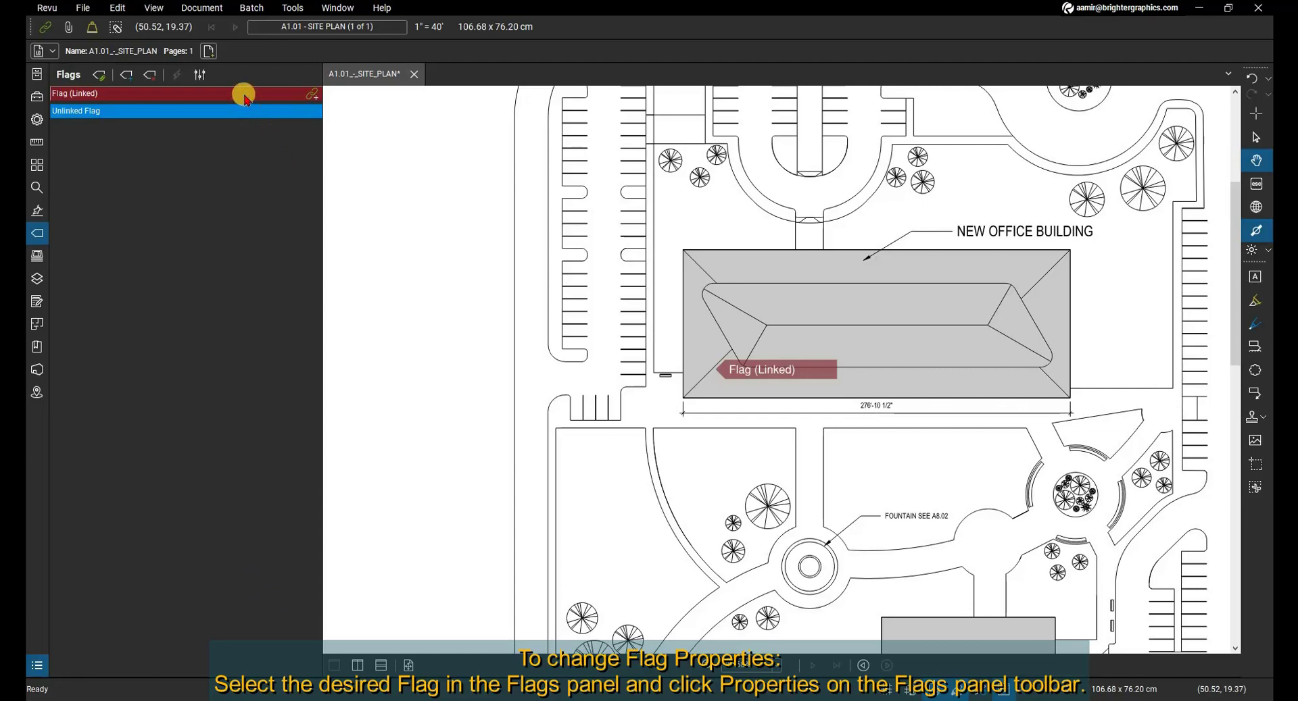
Step: Check the properties of the Flag (Linked) and Unlinked Flag entries
left_click(203, 75)
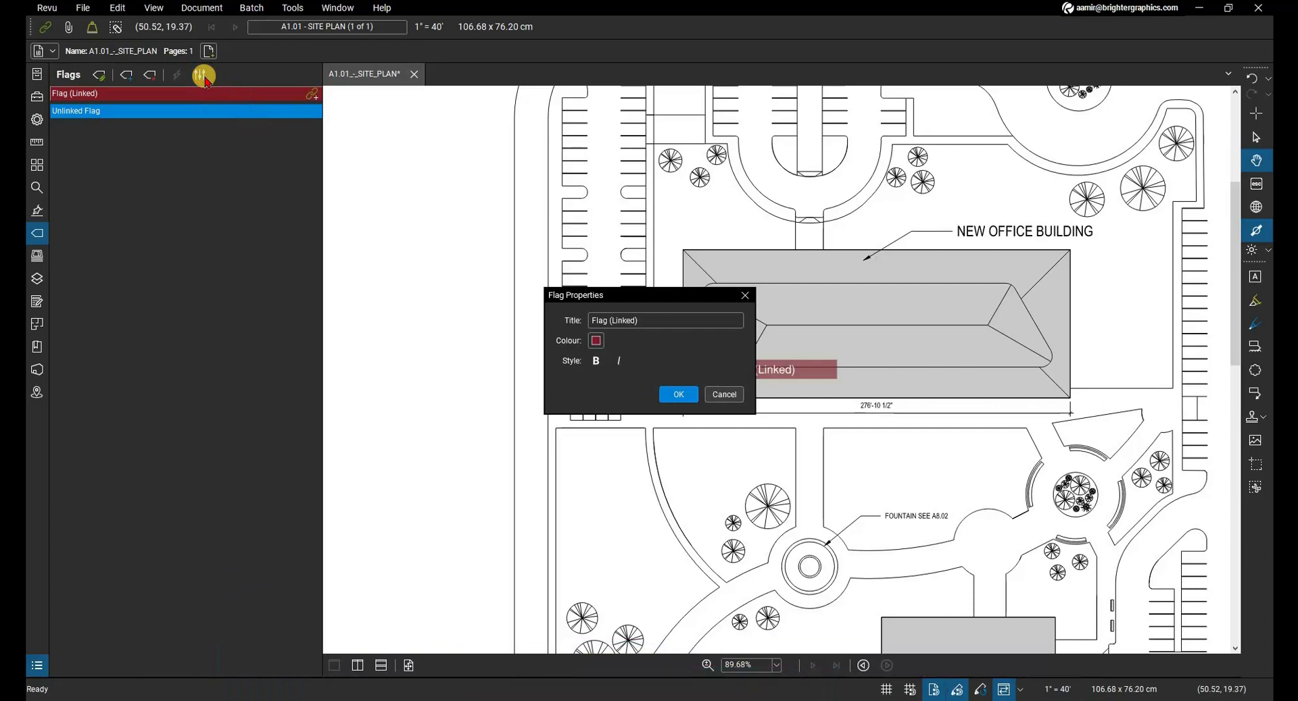
key("Escape")
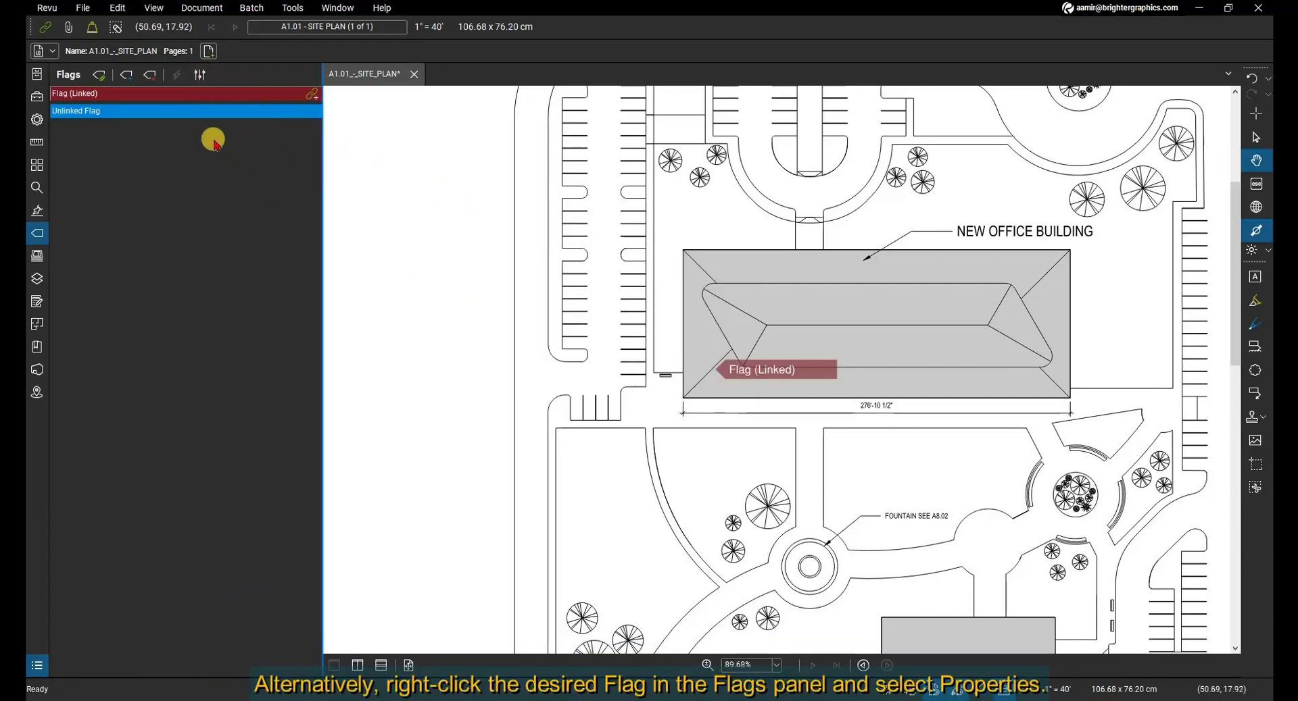
right_click(186, 112)
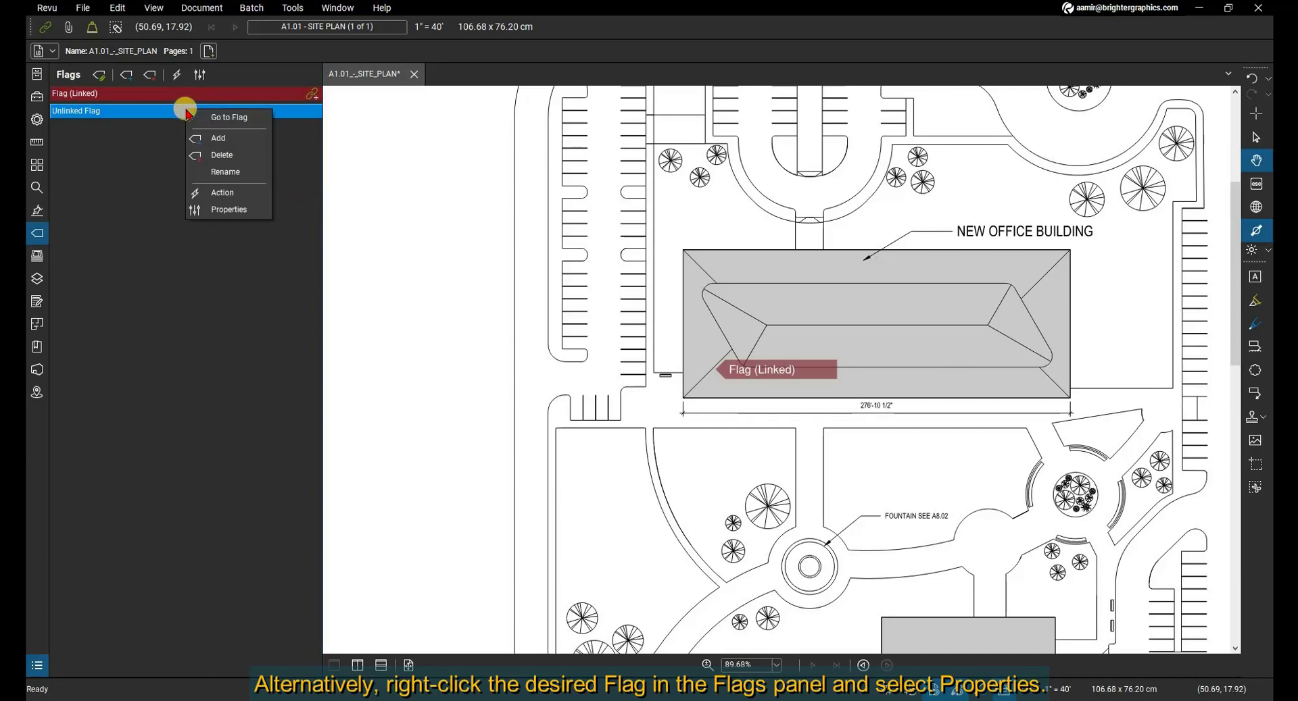
left_click(226, 209)
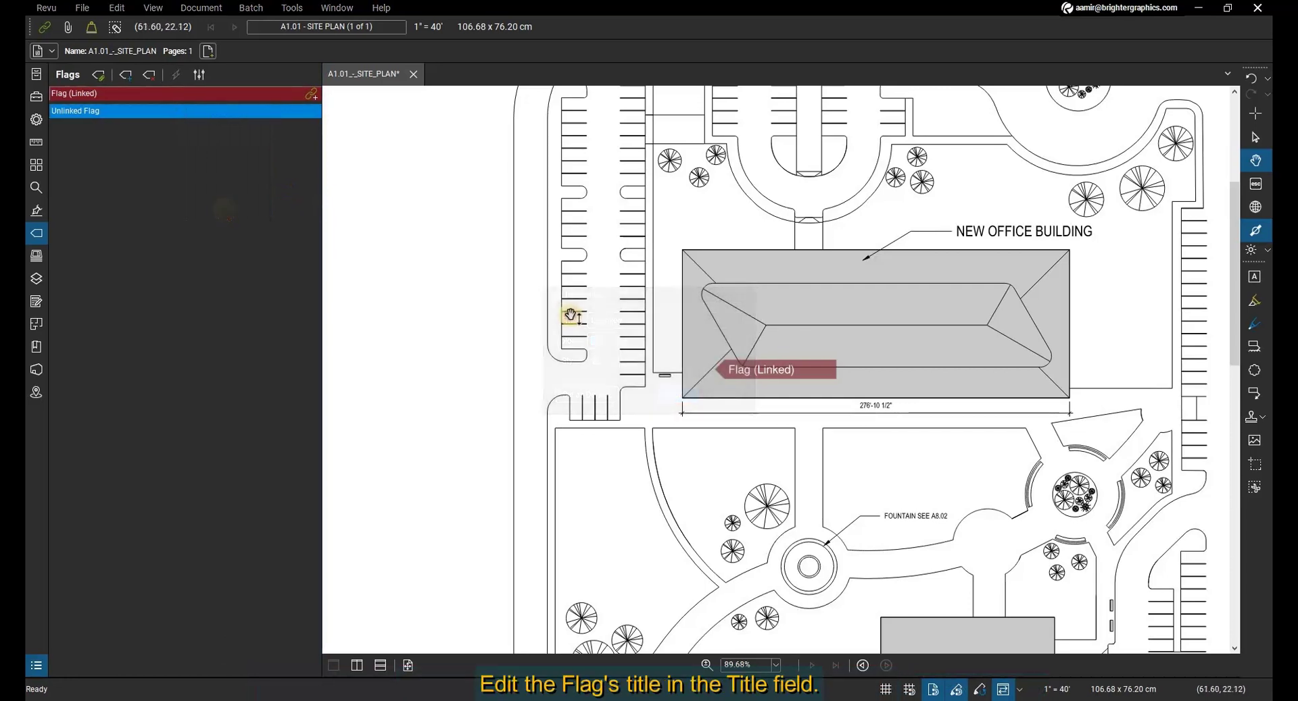
Step: Rename the linked flag's title to 'Flag 1'
right_click(255, 102)
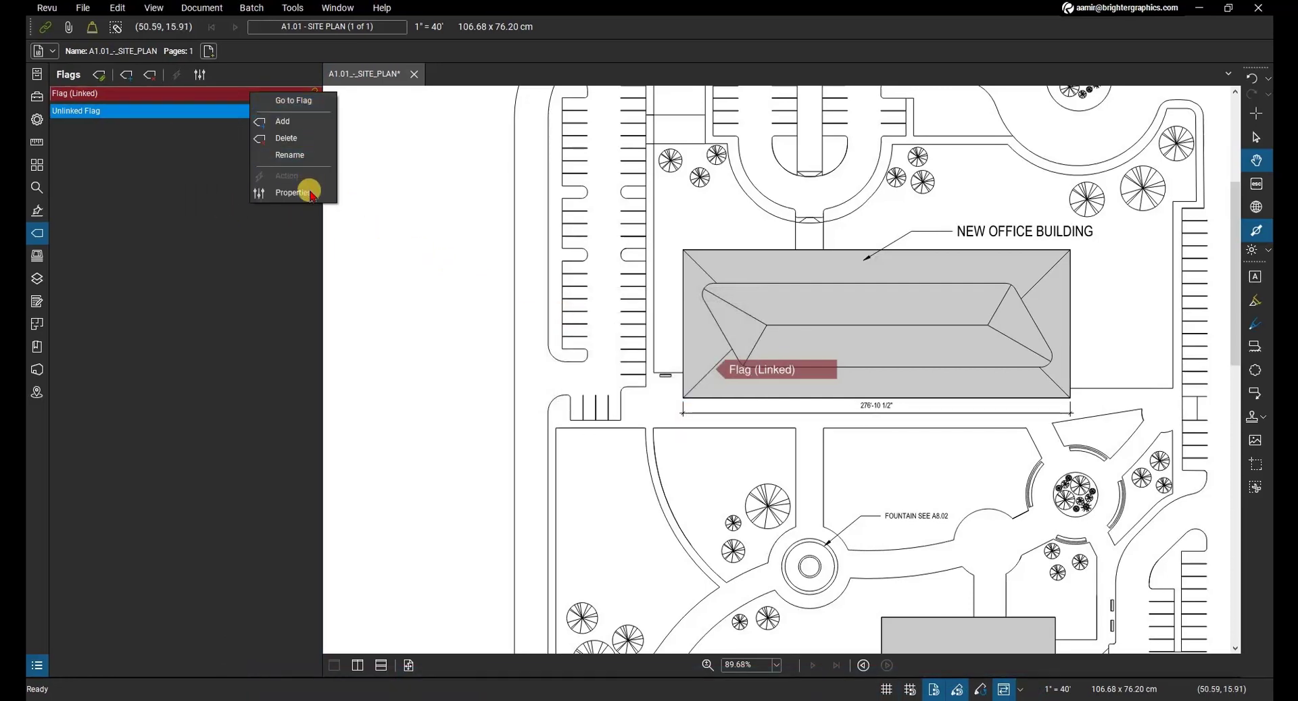
left_click(307, 191)
left_click(645, 319)
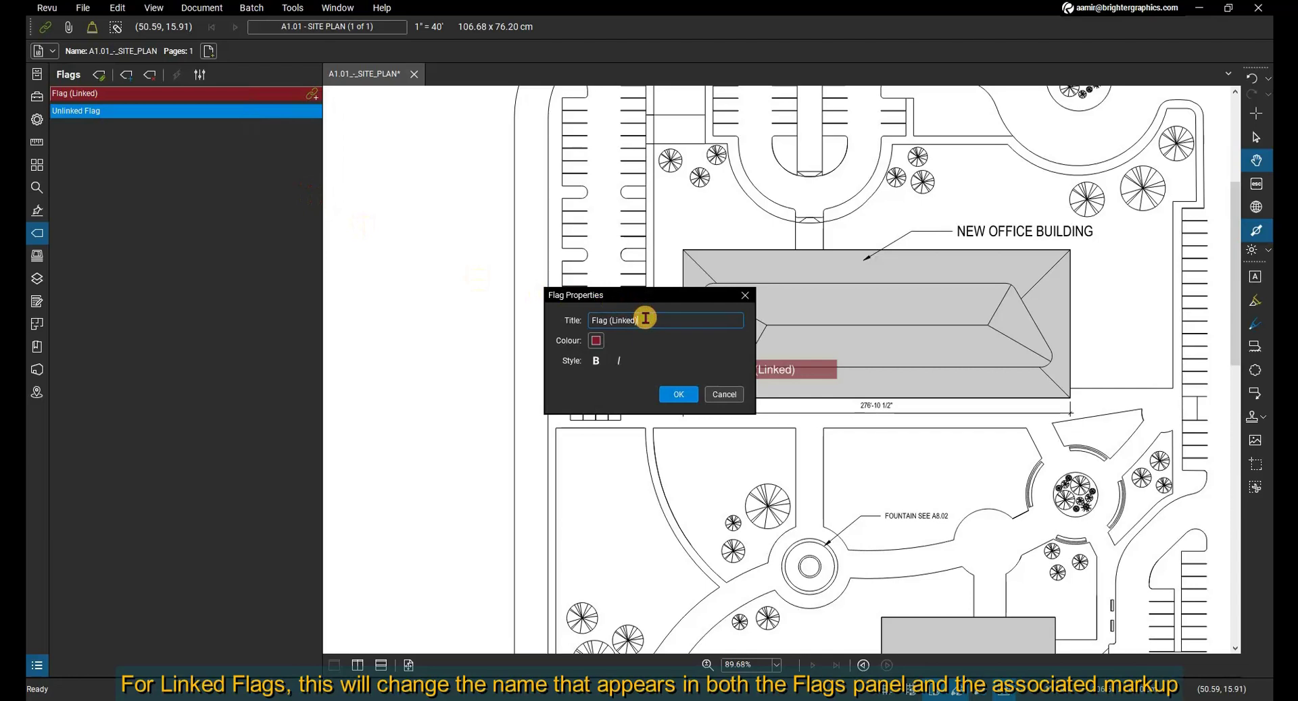
key("BackSpace")
key("BackSpace")
key("BackSpace")
key("BackSpace")
key("BackSpace")
type("1")
left_click(677, 394)
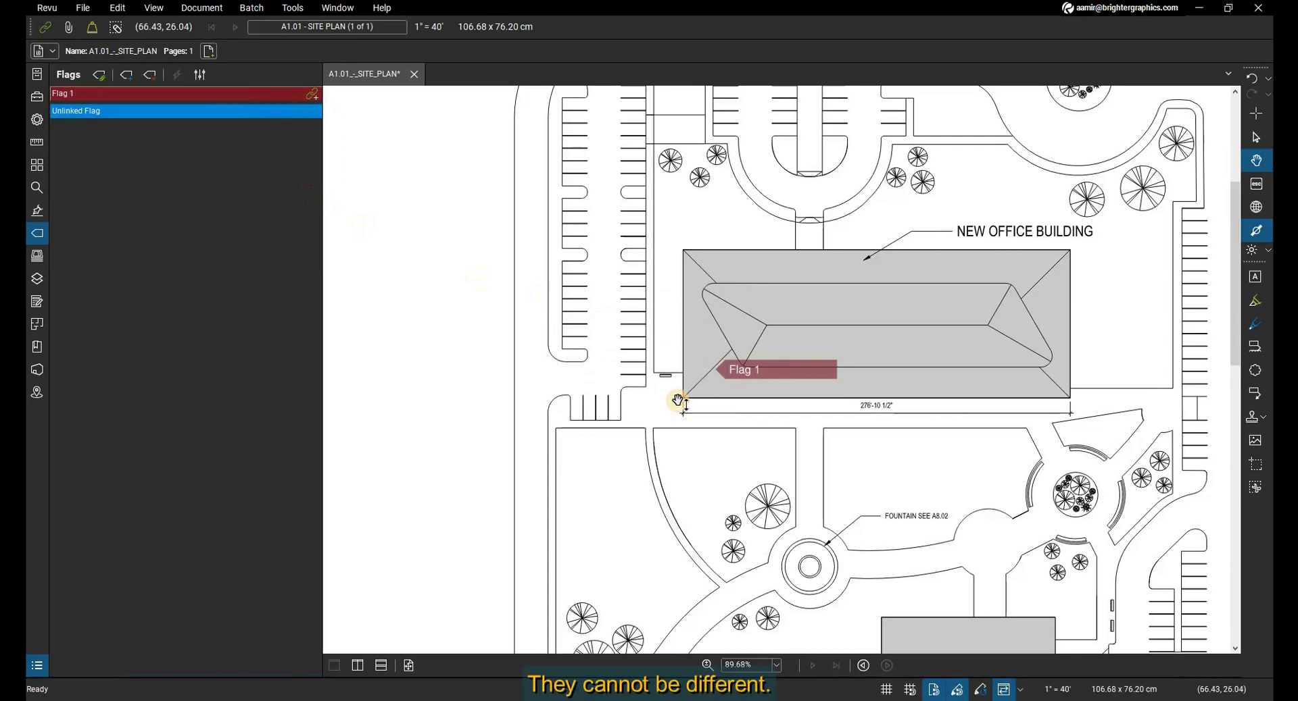
Step: Make Flag 1 green with bold, italic text and reopen its markup properties
double_click(678, 401)
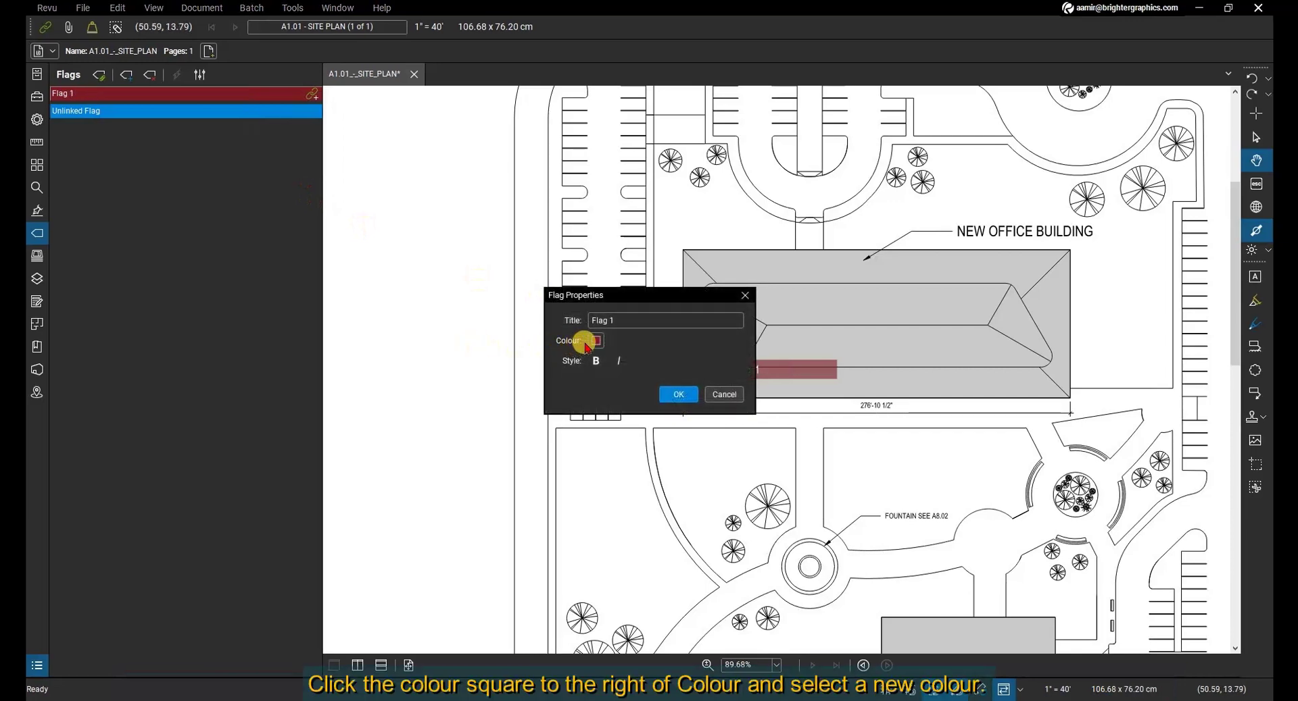
left_click(588, 345)
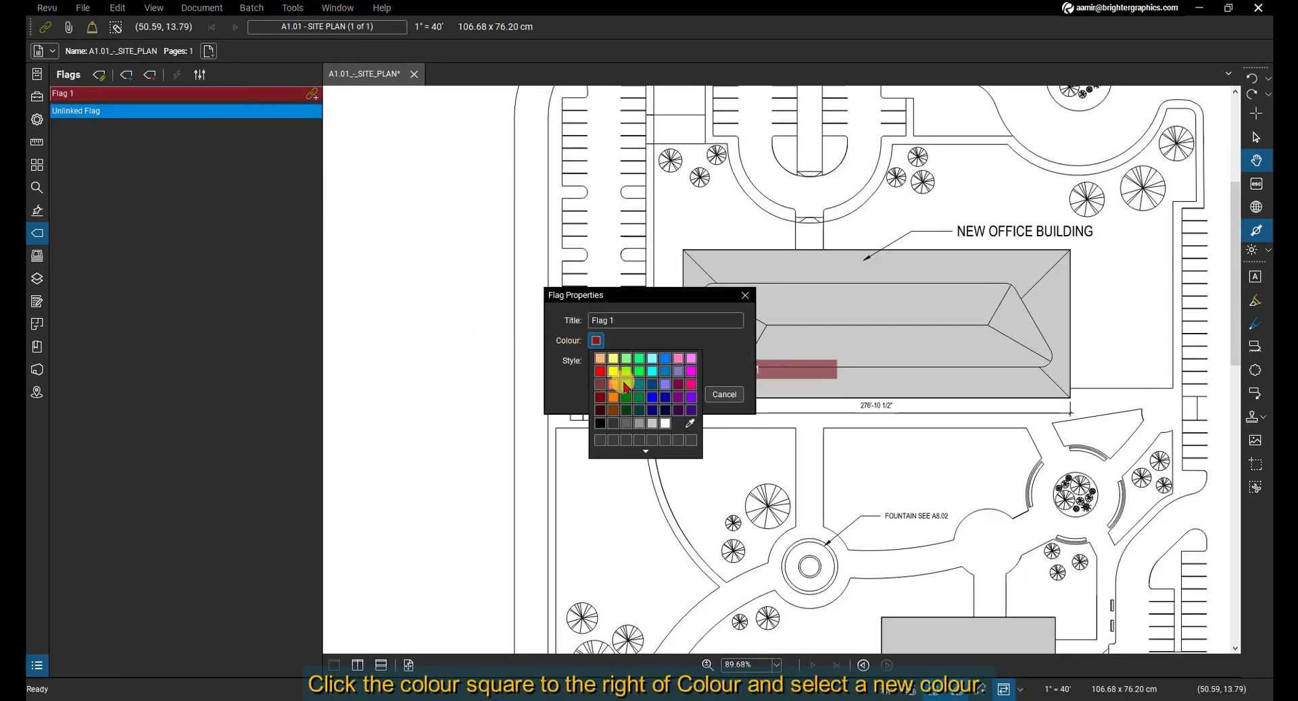
left_click(626, 371)
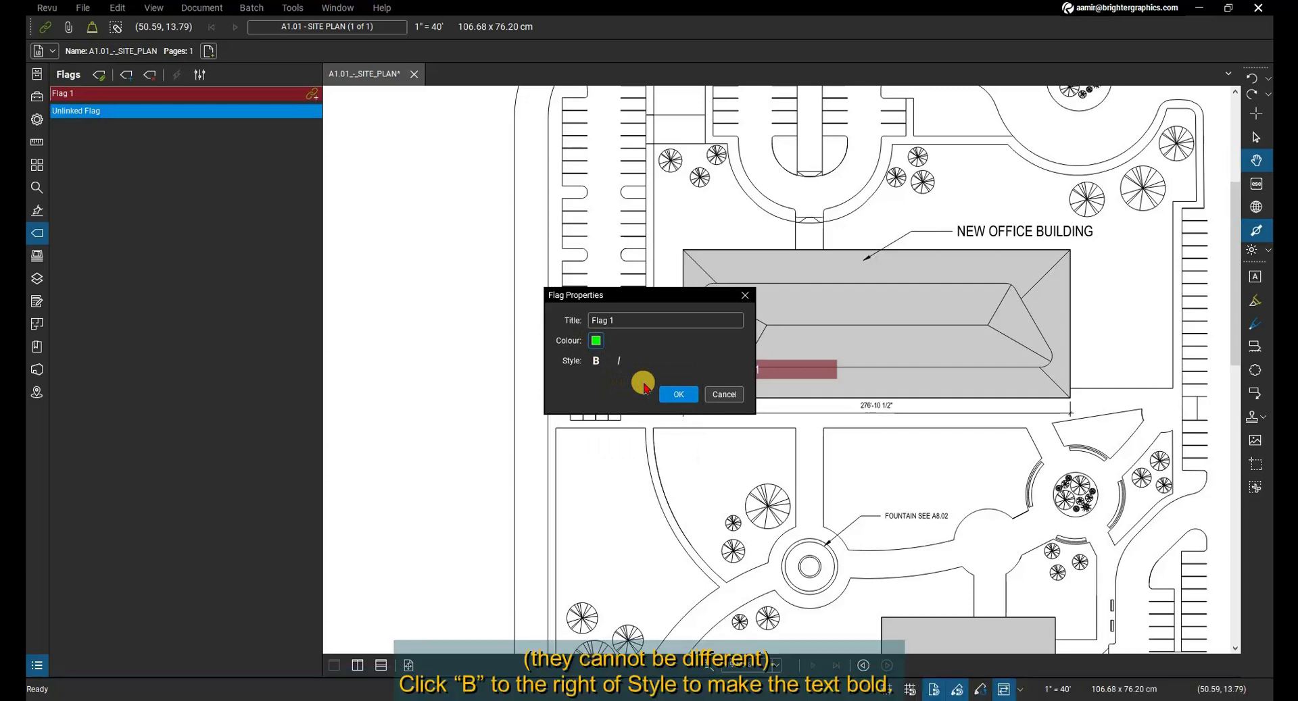
left_click(598, 362)
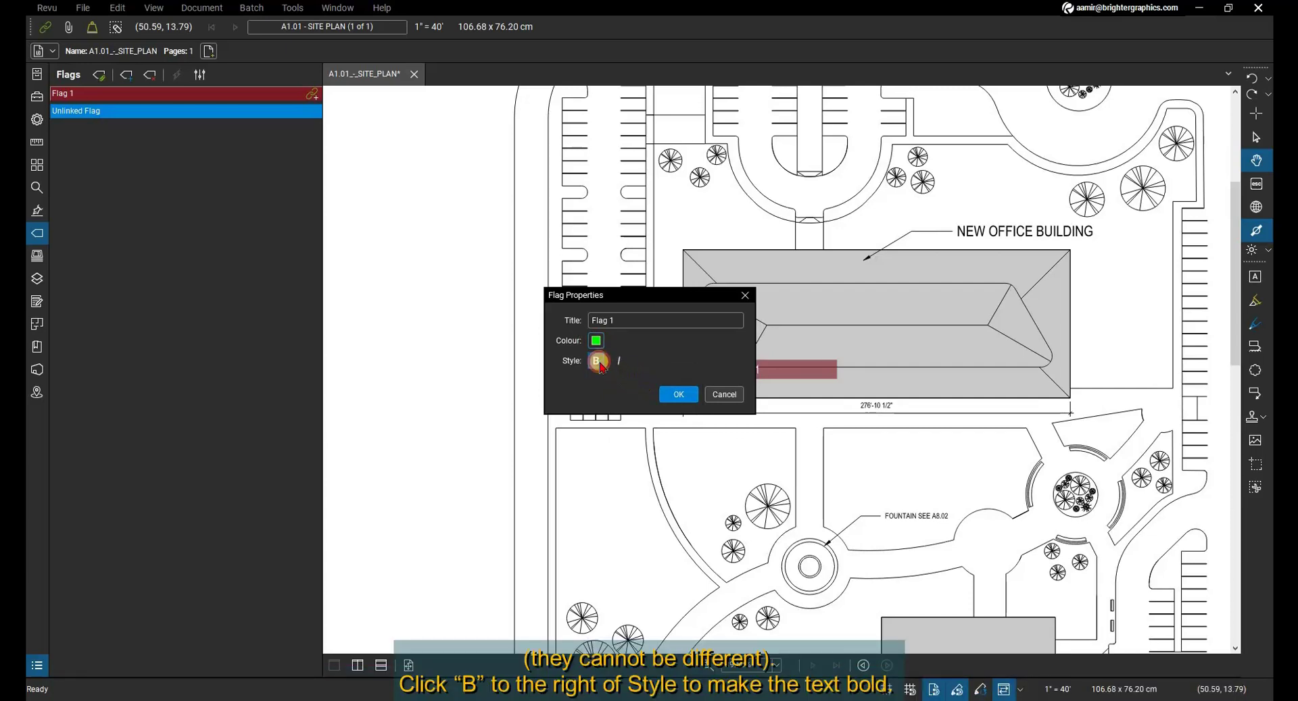
left_click(618, 364)
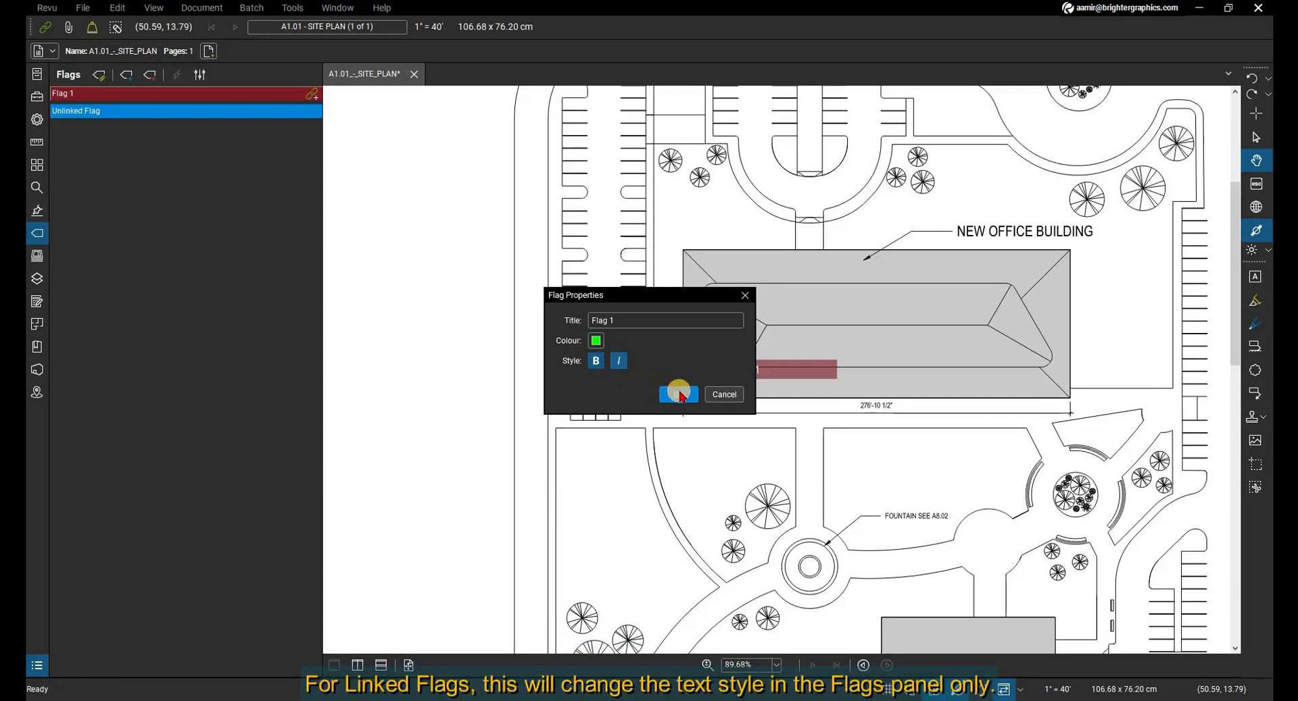
left_click(679, 394)
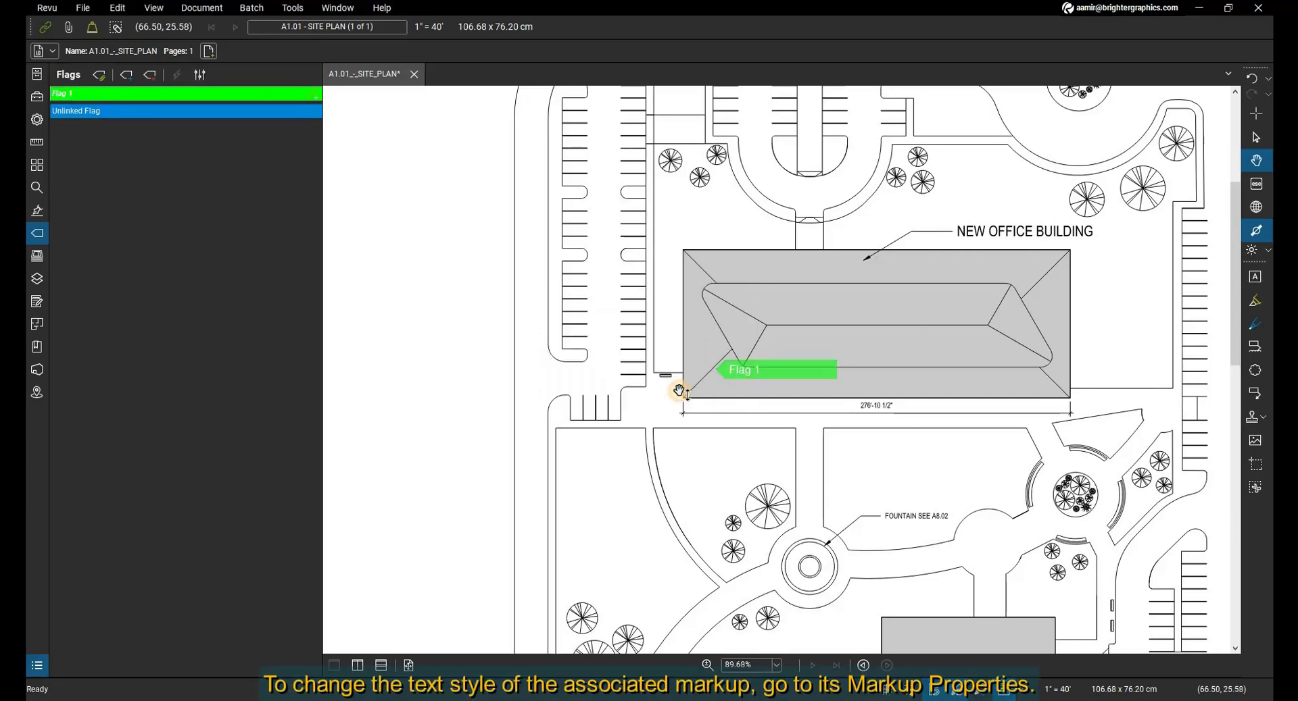
right_click(759, 372)
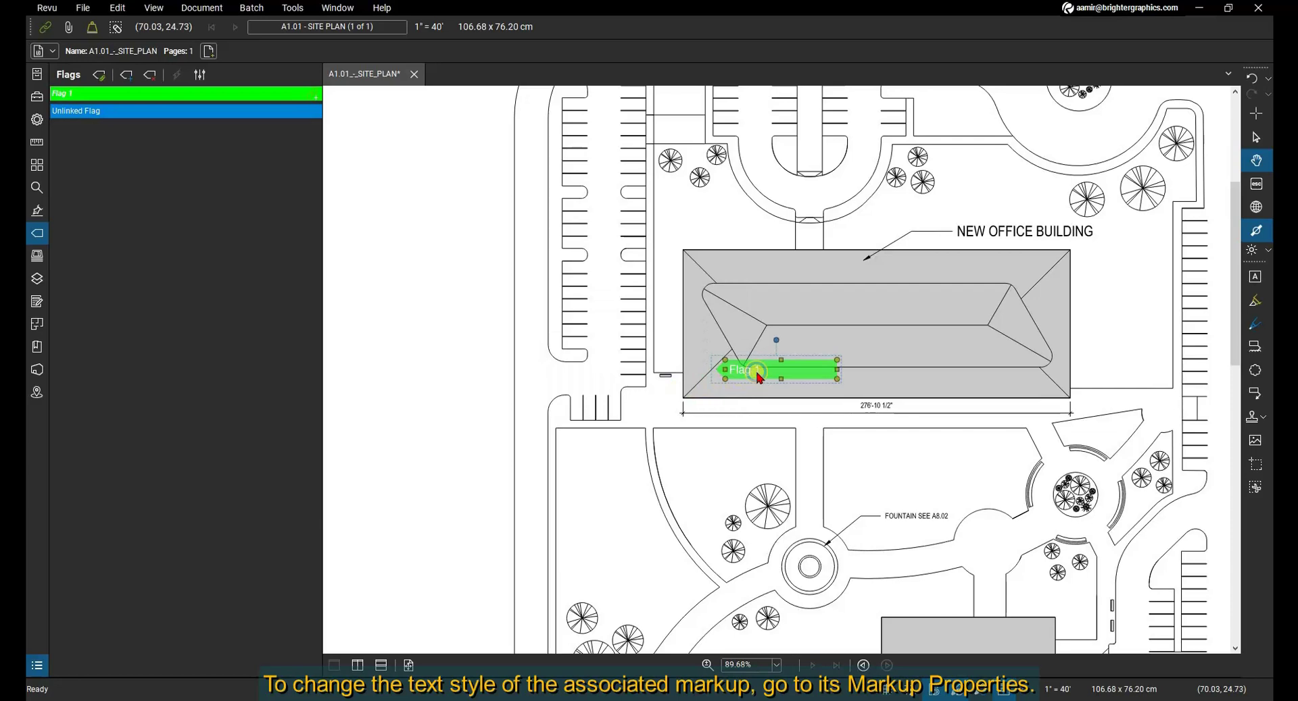
left_click(788, 690)
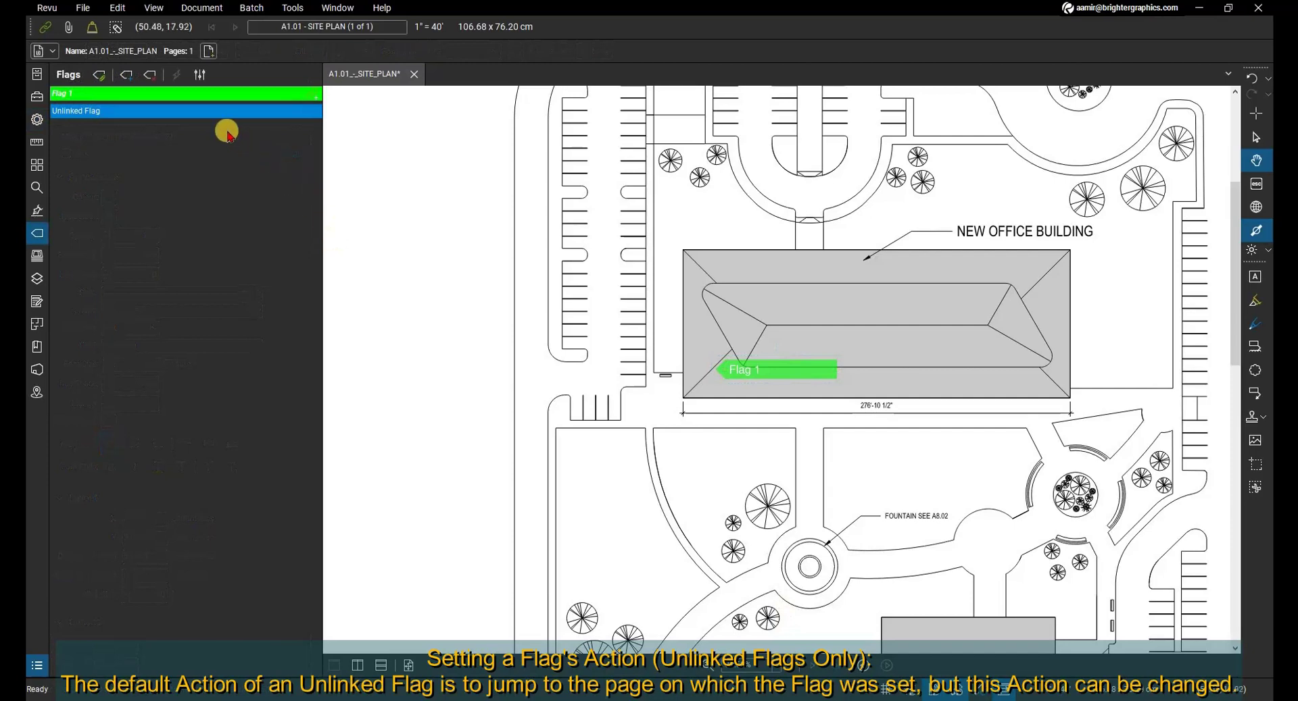
Step: Jump between the Unlinked Flag and Flag 1 entries in the Flags list
left_click(209, 114)
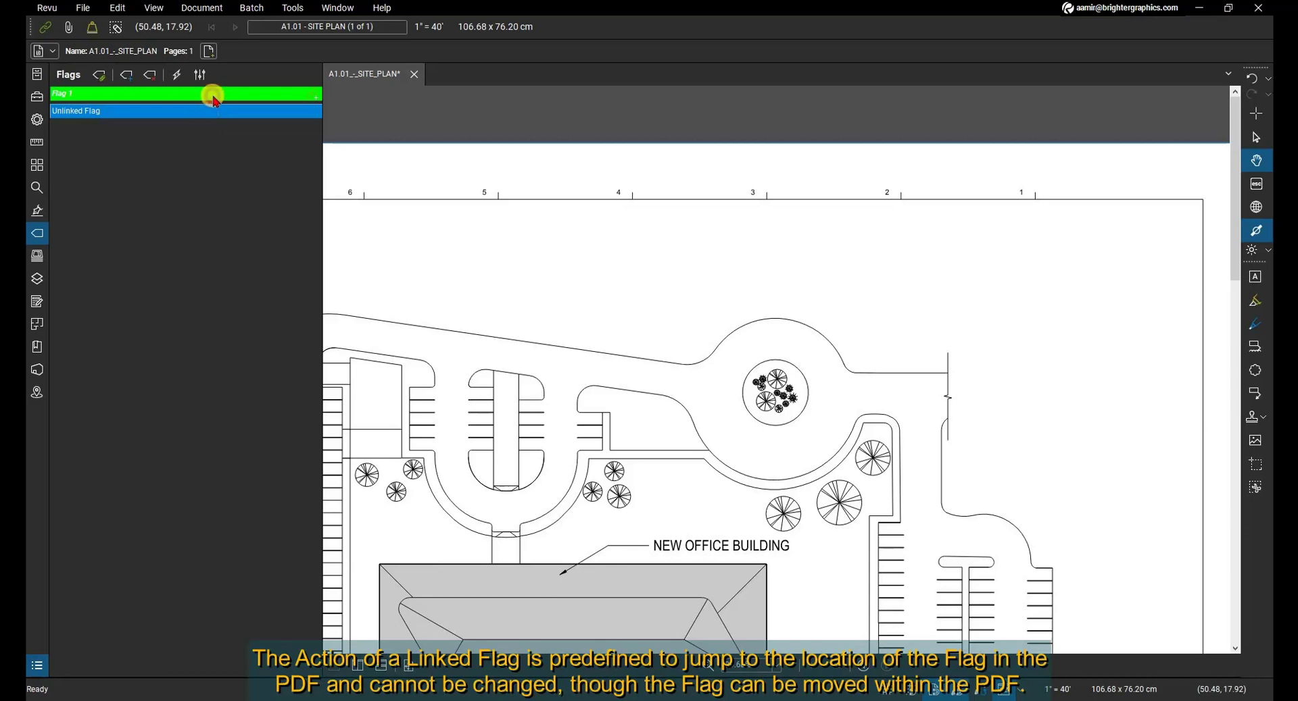
left_click(212, 97)
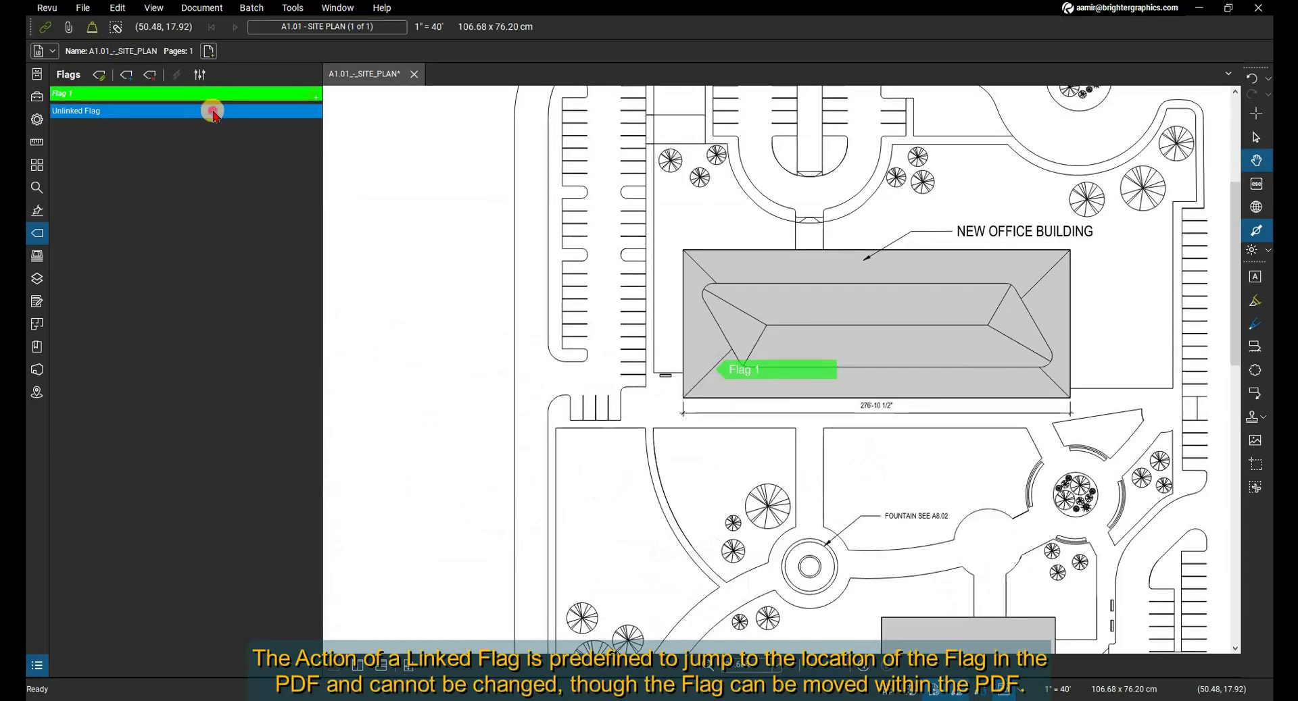
left_click(212, 112)
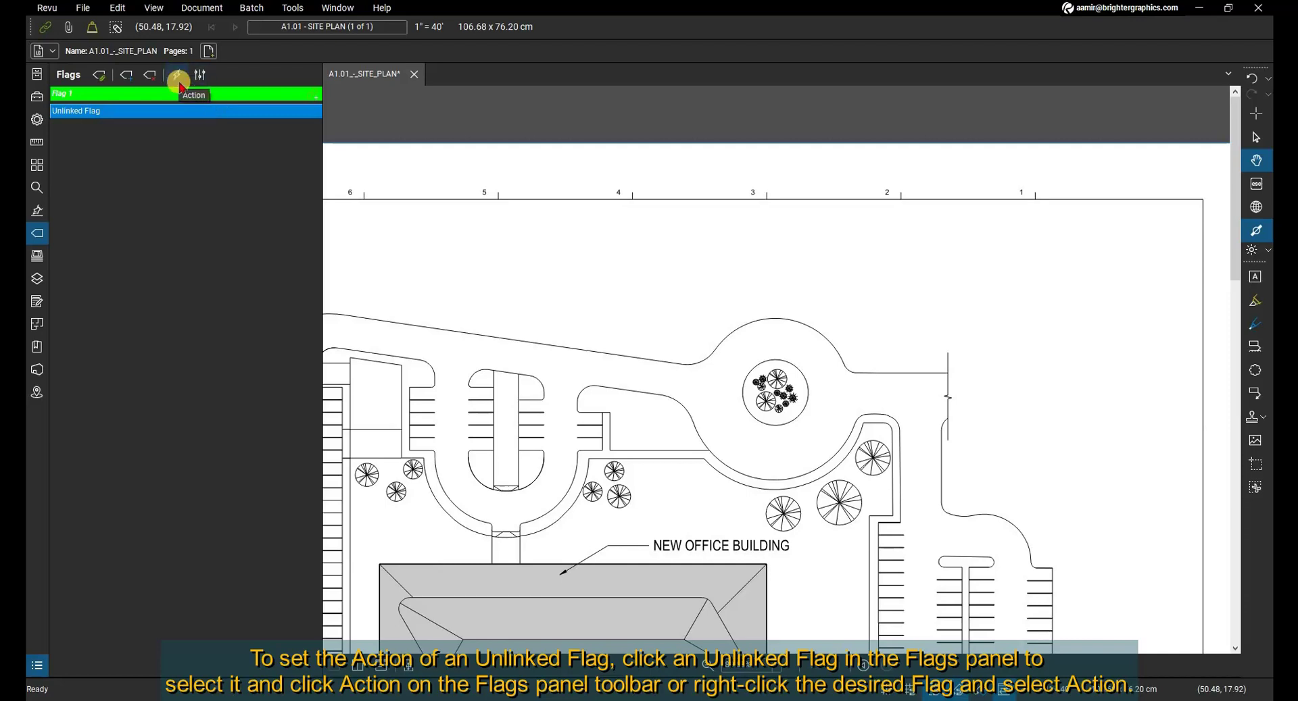
Step: In the Unlinked Flag's Action dialog, try Jump to, Snapshot View, Hyperlink, then Open
right_click(179, 118)
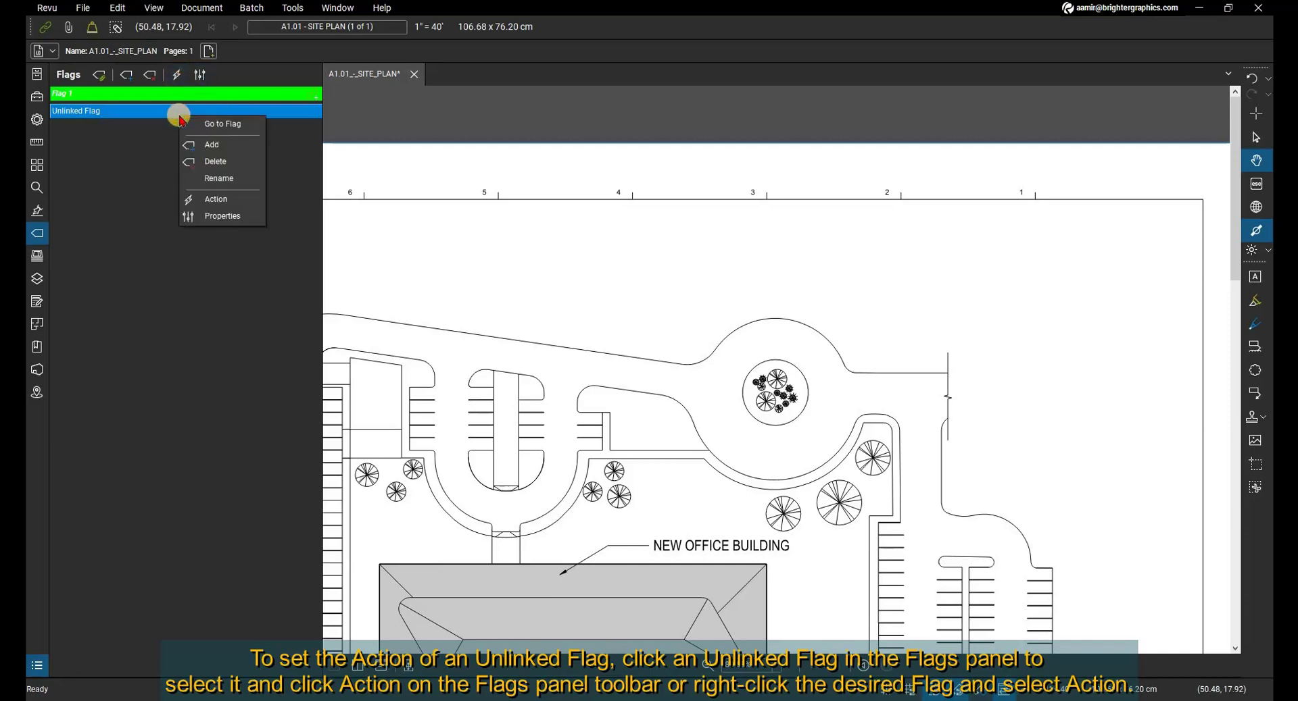
left_click(206, 200)
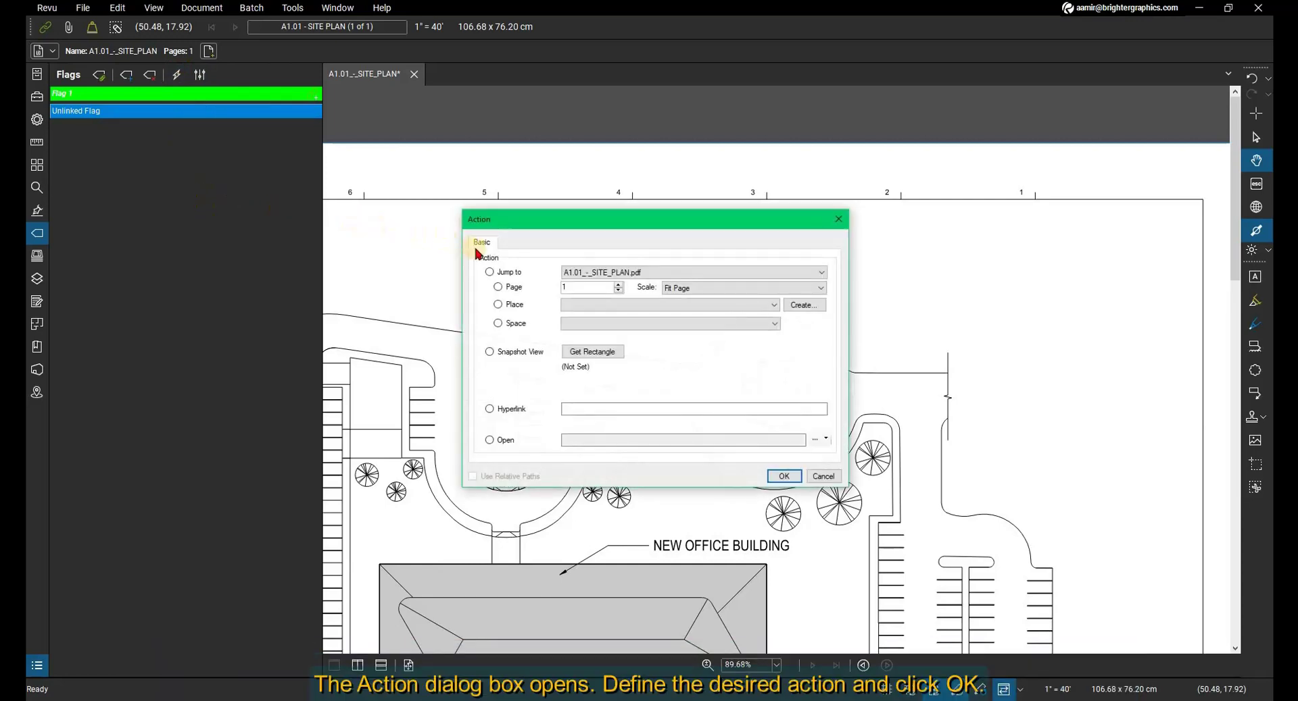
left_click(489, 273)
left_click(498, 323)
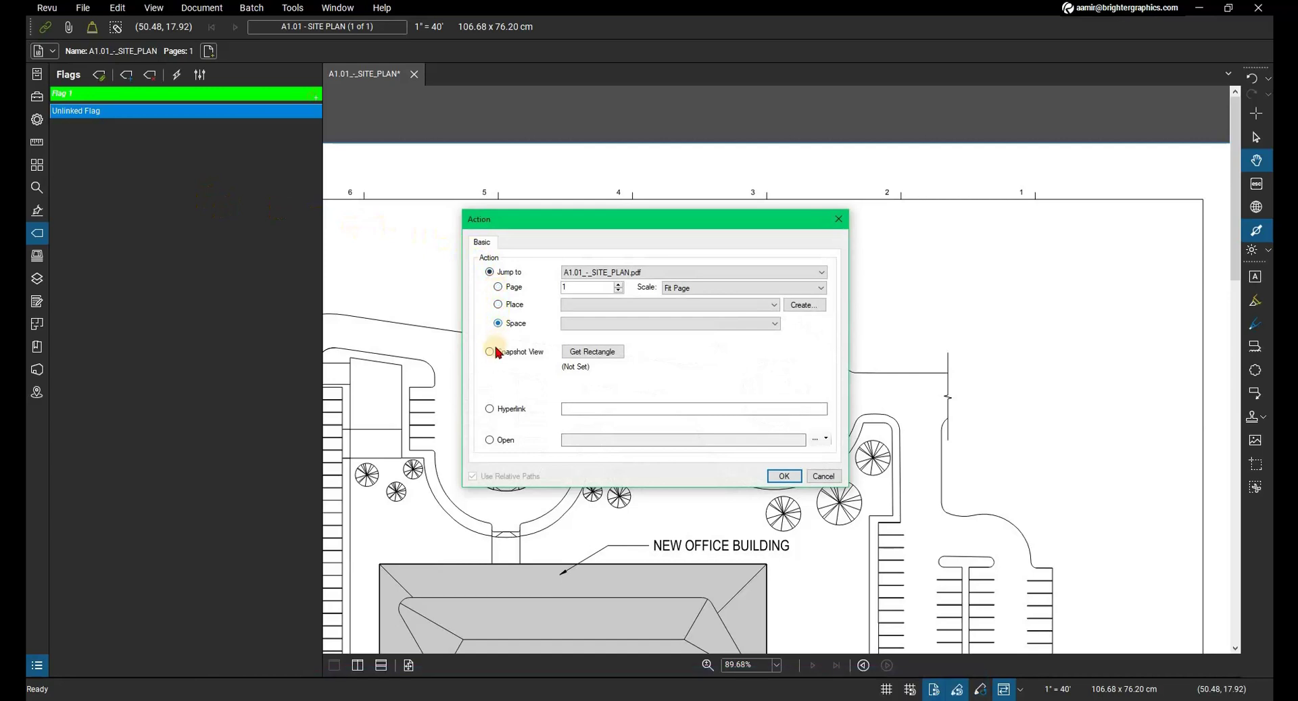
left_click(489, 408)
left_click(490, 440)
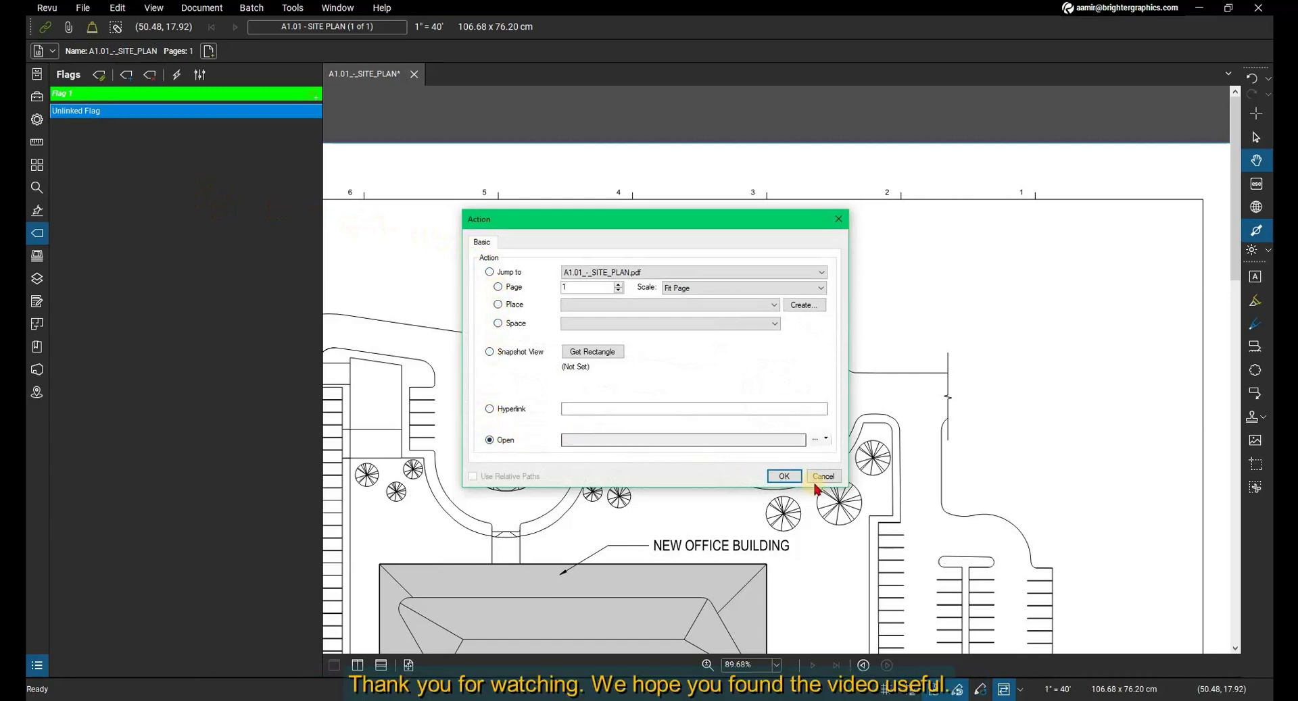
Step: Cancel the Unlinked Flag's Action dialog without applying changes
left_click(823, 477)
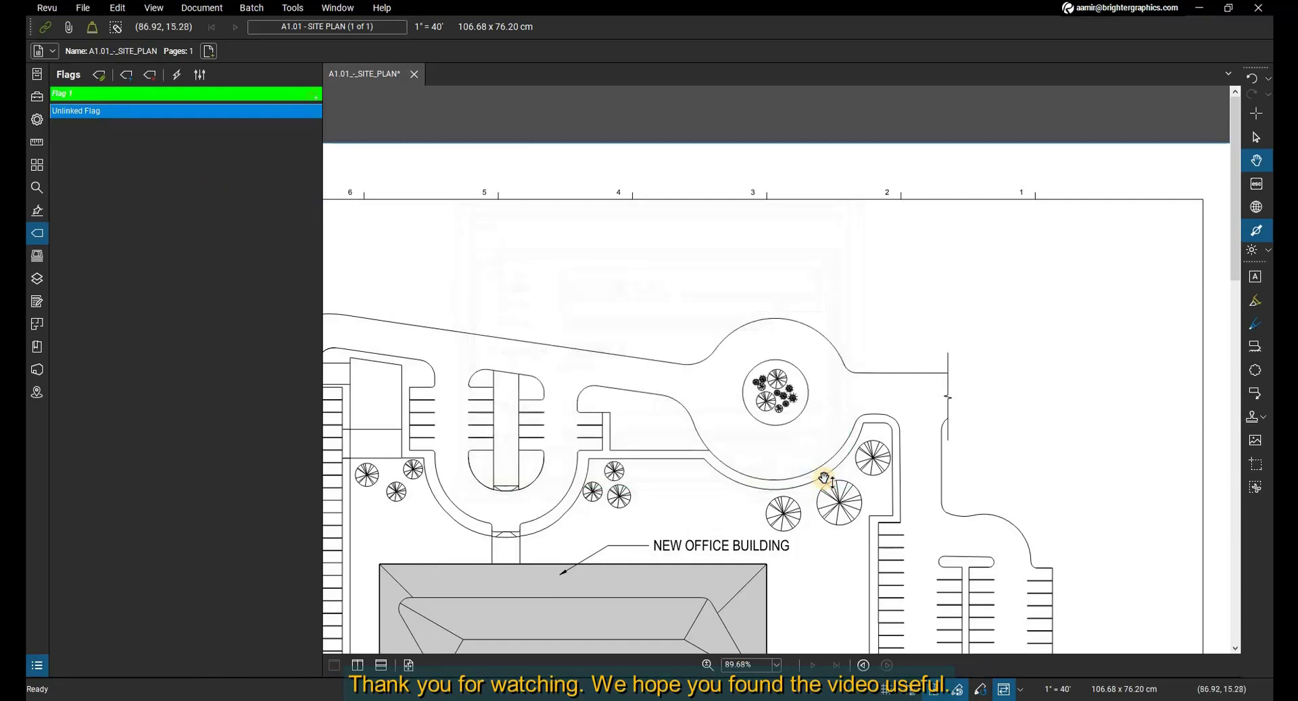